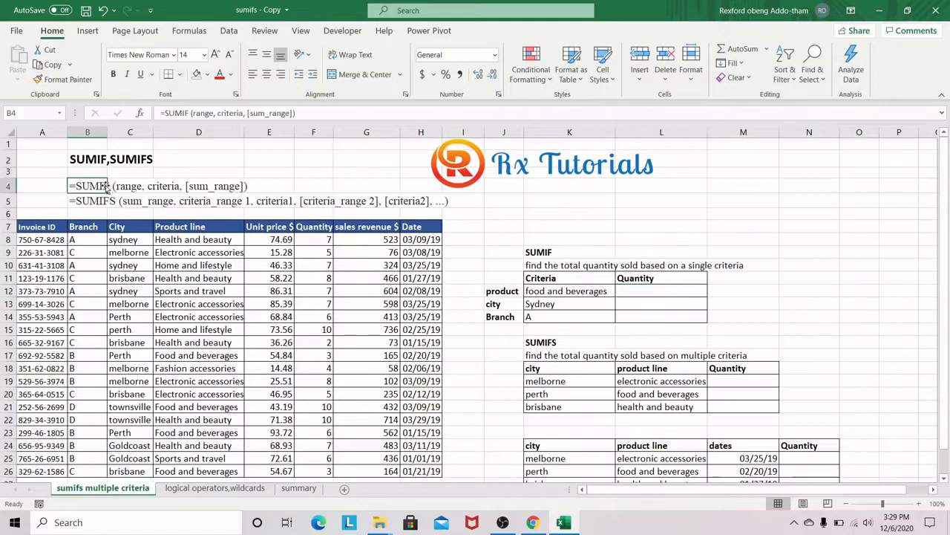
Step: Enter =SUMIF(D8:D26,K12,F8:F26) in L12 to total the quantity sold for the food and beverages product line
{"action": "left_click", "coordinate": [106, 187]}
{"action": "left_click", "coordinate": [572, 292]}
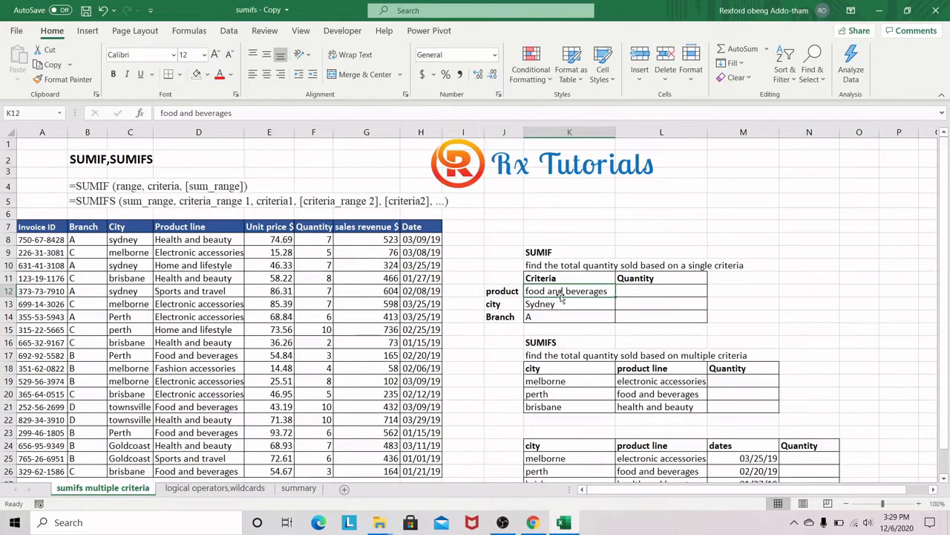
{"action": "left_click", "coordinate": [637, 290]}
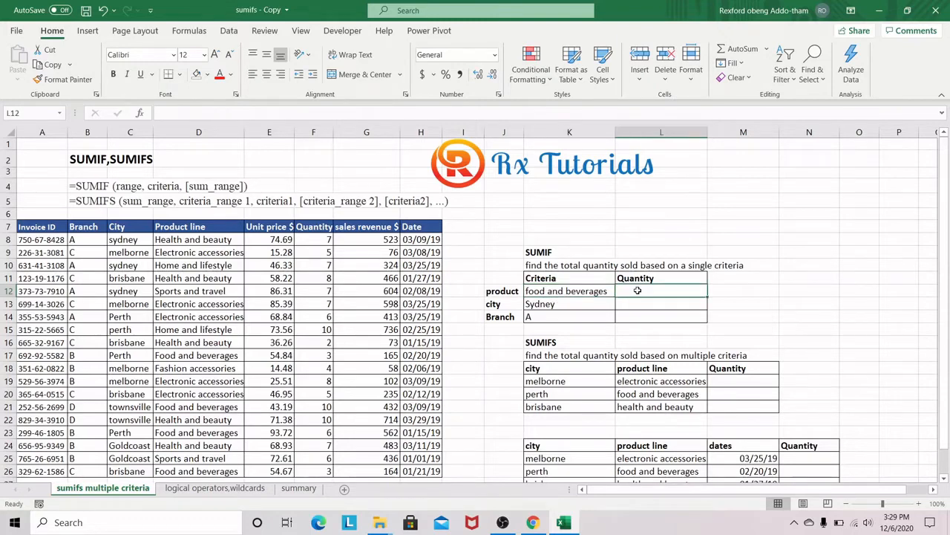
{"action": "type", "text": "=sum"}
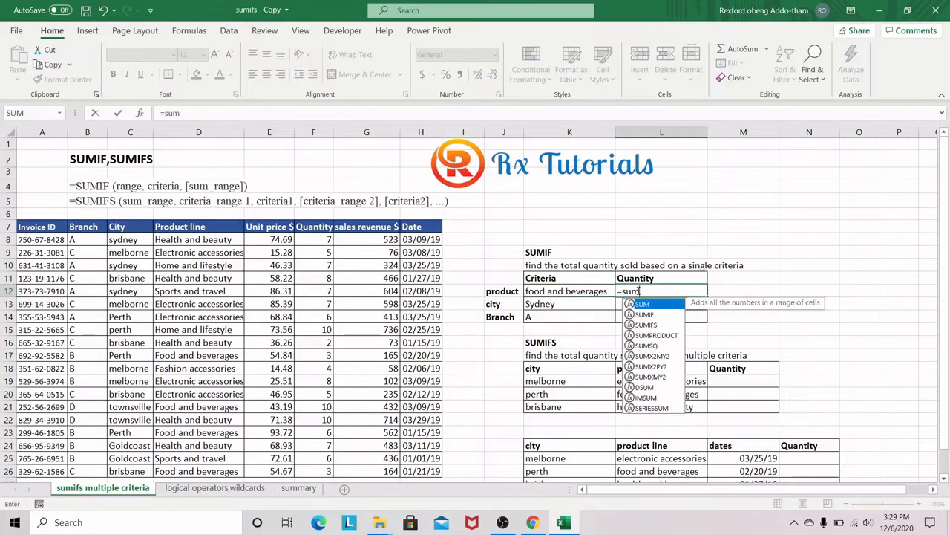
{"action": "type", "text": "if"}
{"action": "key", "text": "Tab"}
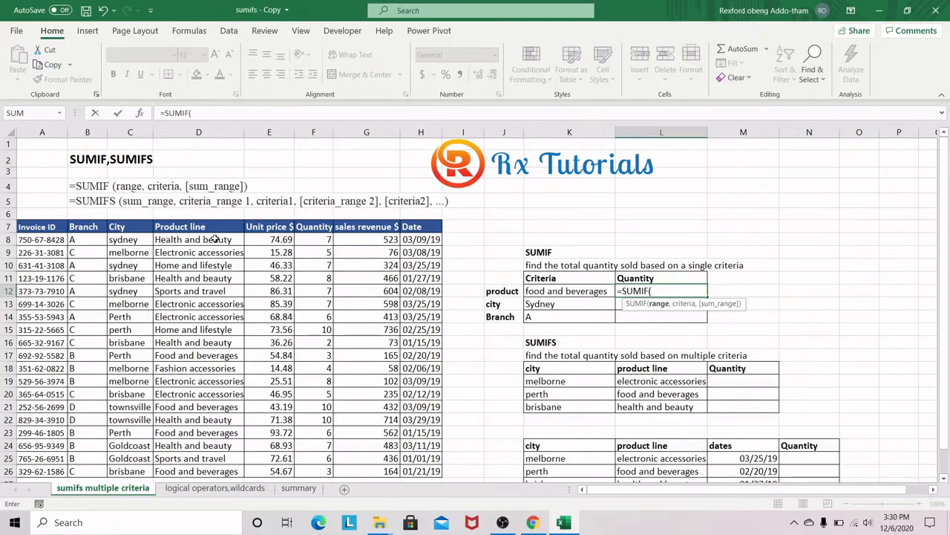
{"action": "left_click_drag", "start_coordinate": [214, 238], "coordinate": [215, 472]}
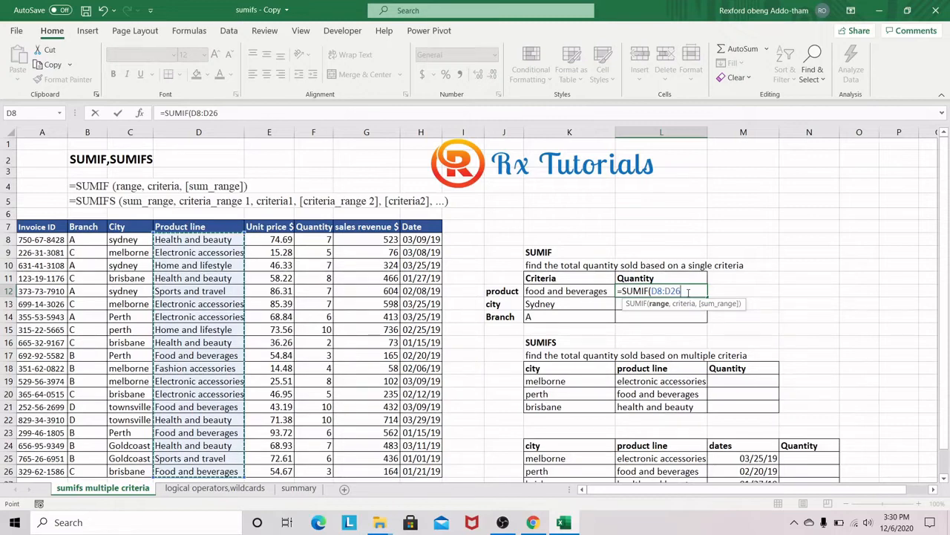
{"action": "type", "text": ","}
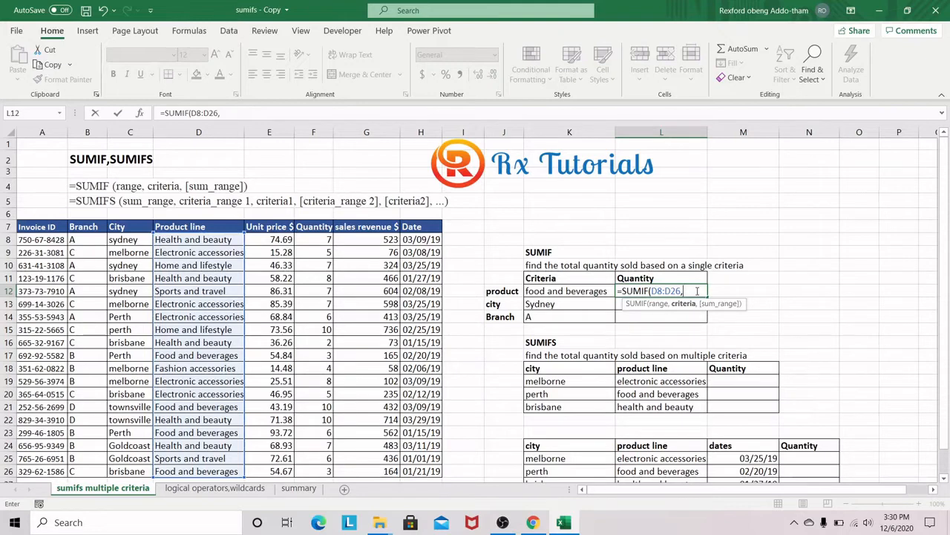
{"action": "left_click", "coordinate": [569, 292]}
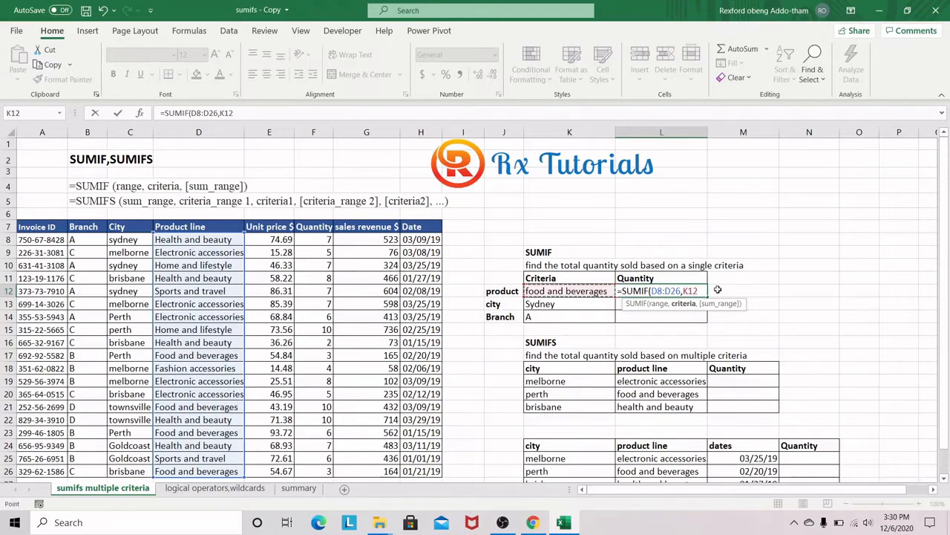
{"action": "type", "text": ","}
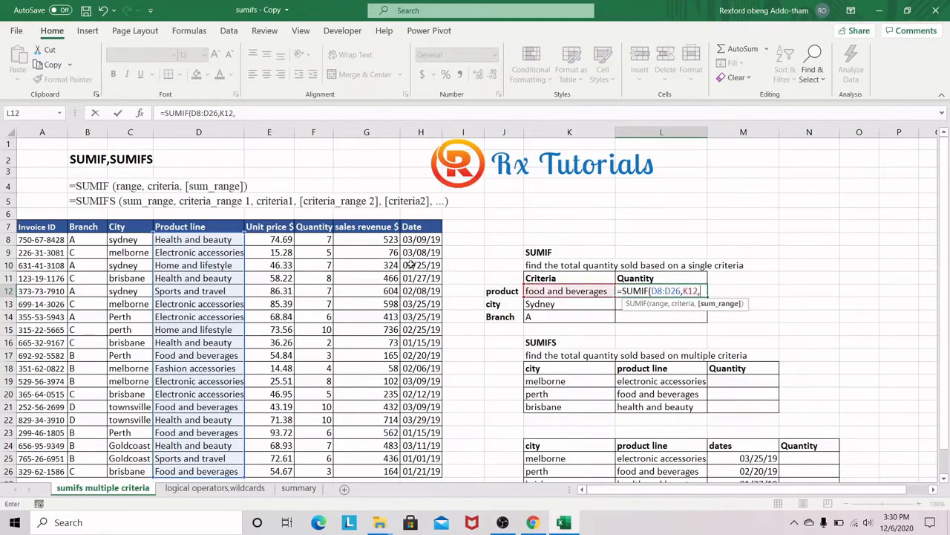
{"action": "left_click_drag", "start_coordinate": [312, 239], "coordinate": [326, 471]}
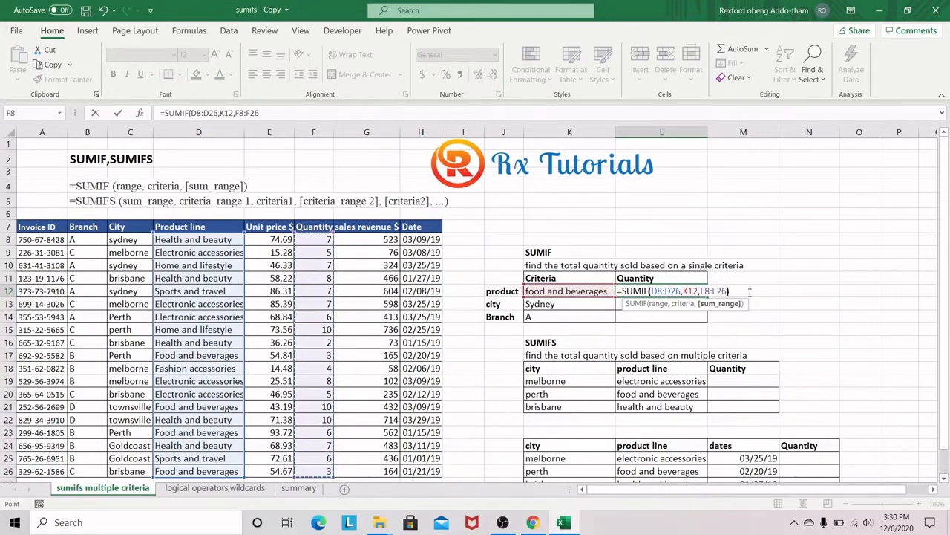
{"action": "key", "text": "Return"}
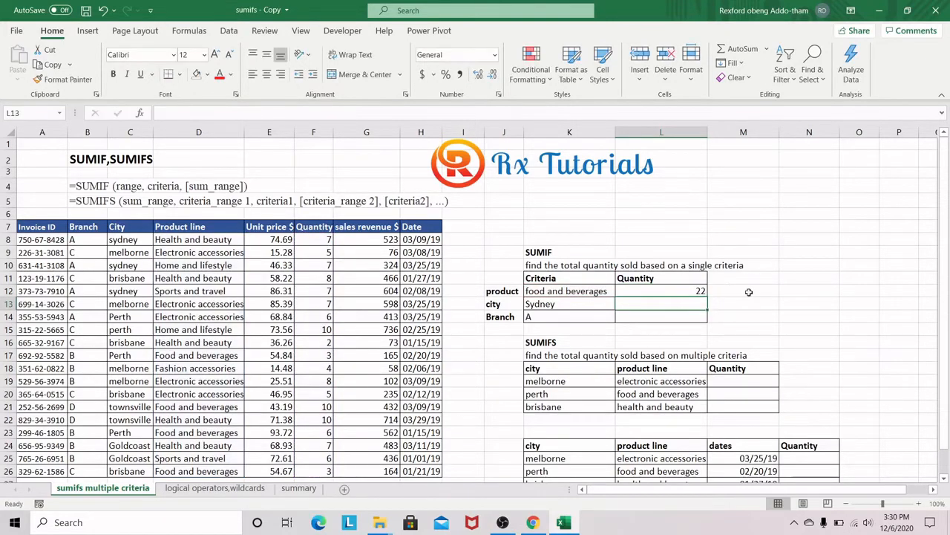
Step: Check the L12 formula against the Food and beverages rows D17, D21, D23 and D26 in the sales table
{"action": "left_click", "coordinate": [696, 293]}
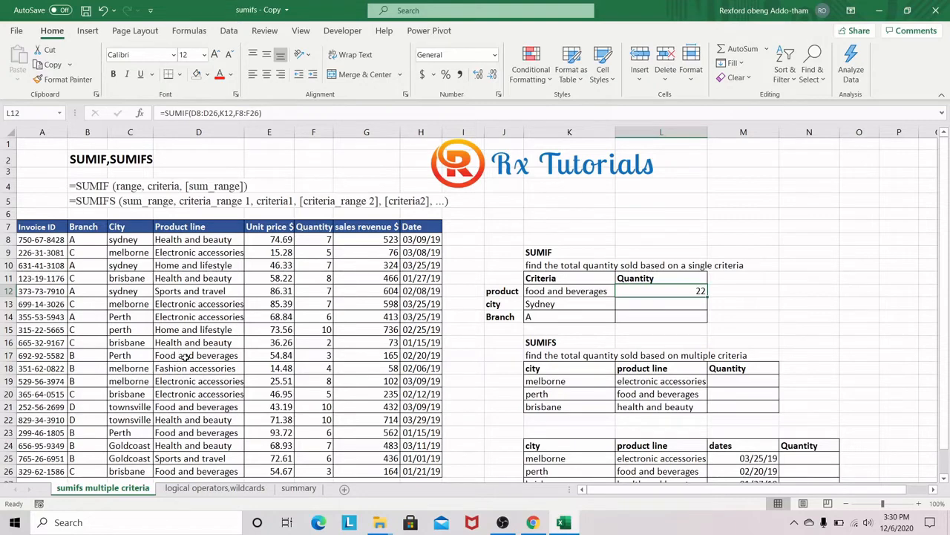
{"action": "left_click", "coordinate": [198, 355]}
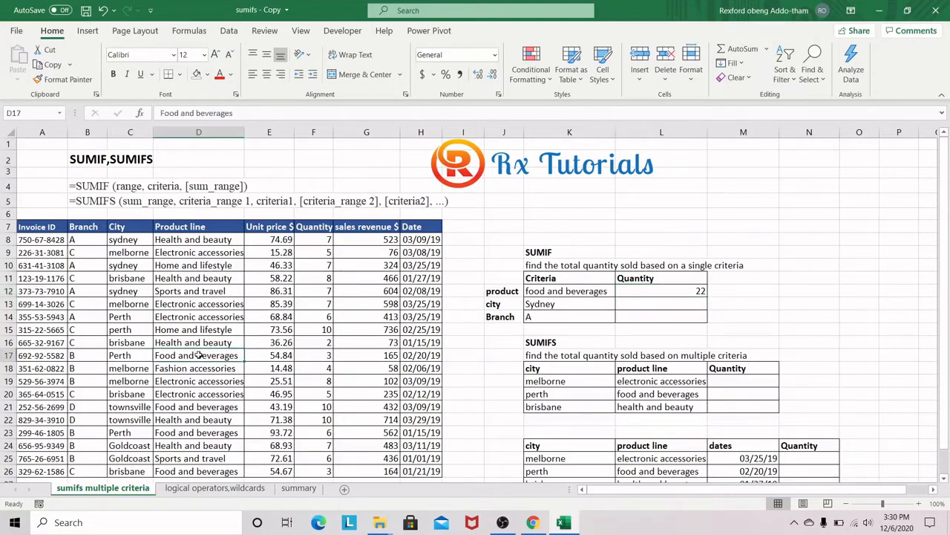
{"action": "left_click", "coordinate": [191, 407], "text": "ctrl"}
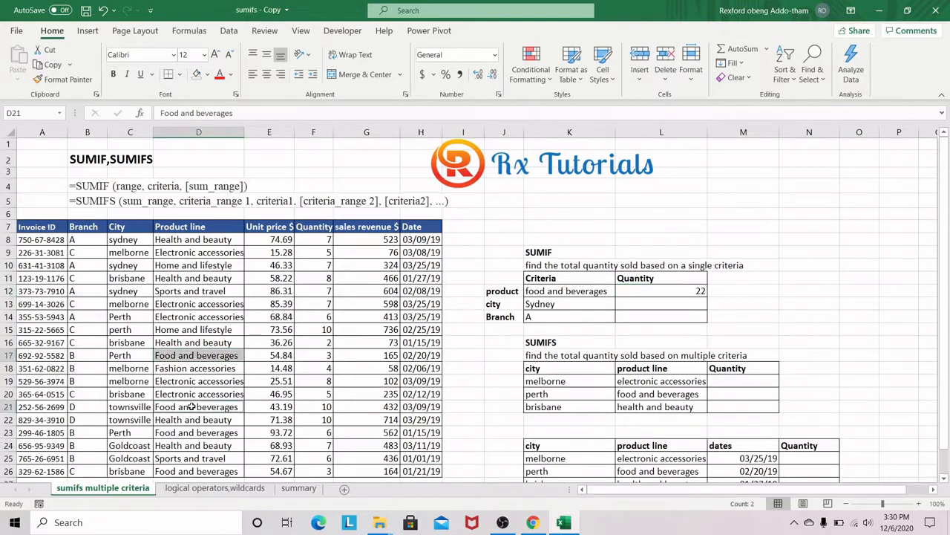
{"action": "left_click", "coordinate": [189, 432], "text": "ctrl"}
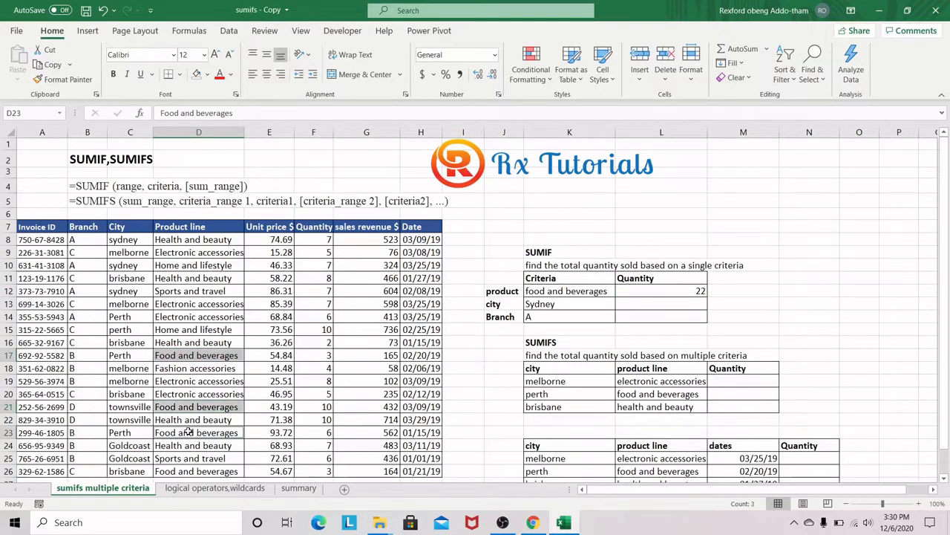
{"action": "left_click", "coordinate": [195, 471], "text": "ctrl"}
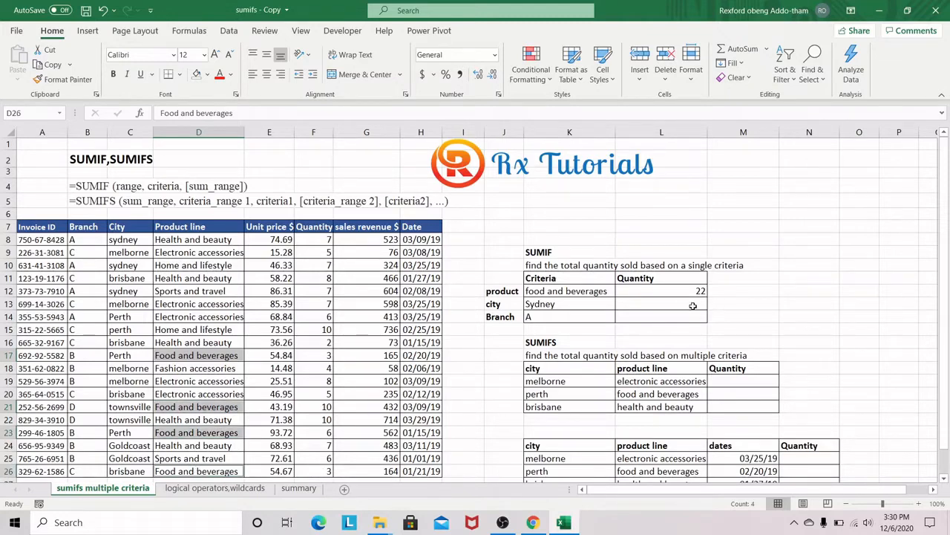
Step: Enter =SUMIF(C8:C26,K13,F8:F26) in L13 to total the quantity sold in the city of Sydney
{"action": "left_click", "coordinate": [692, 306]}
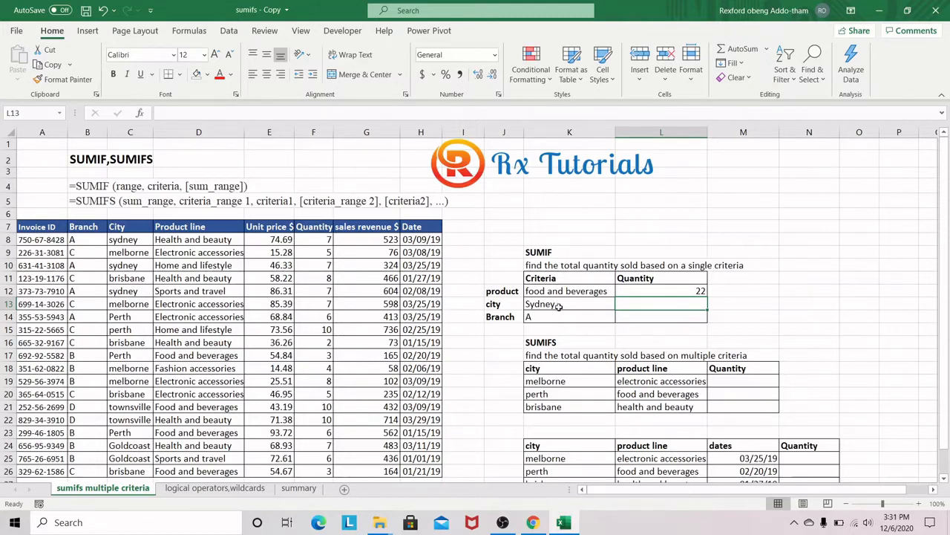
{"action": "type", "text": "=sumi"}
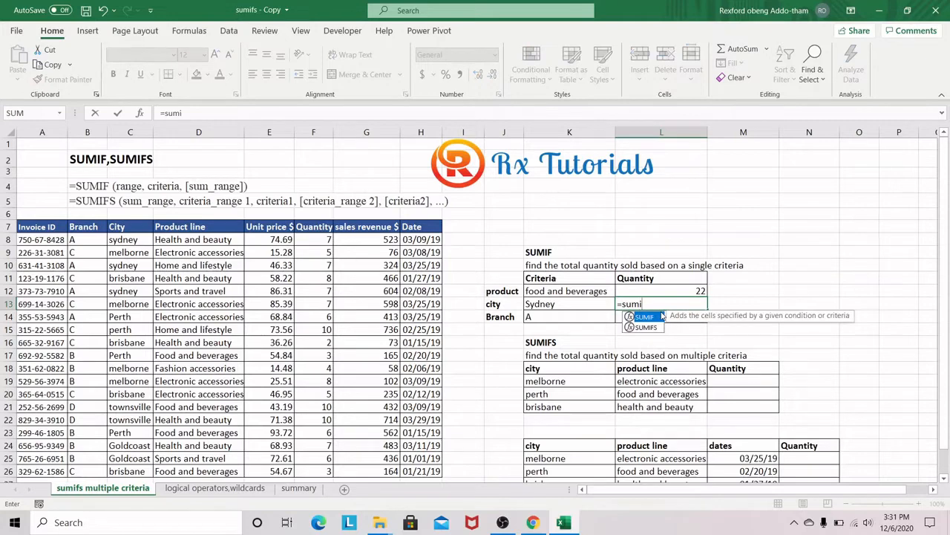
{"action": "type", "text": "f"}
{"action": "key", "text": "Tab"}
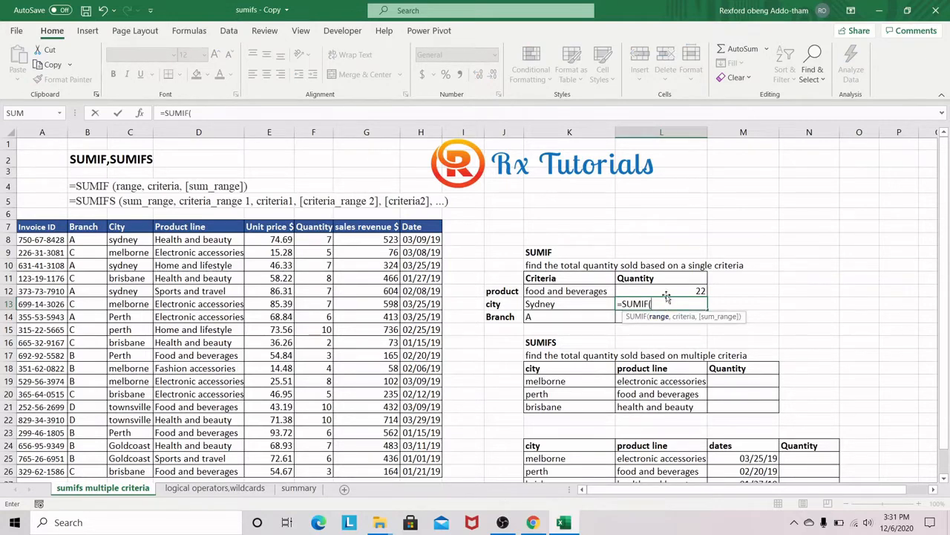
{"action": "left_click_drag", "start_coordinate": [130, 240], "coordinate": [130, 470]}
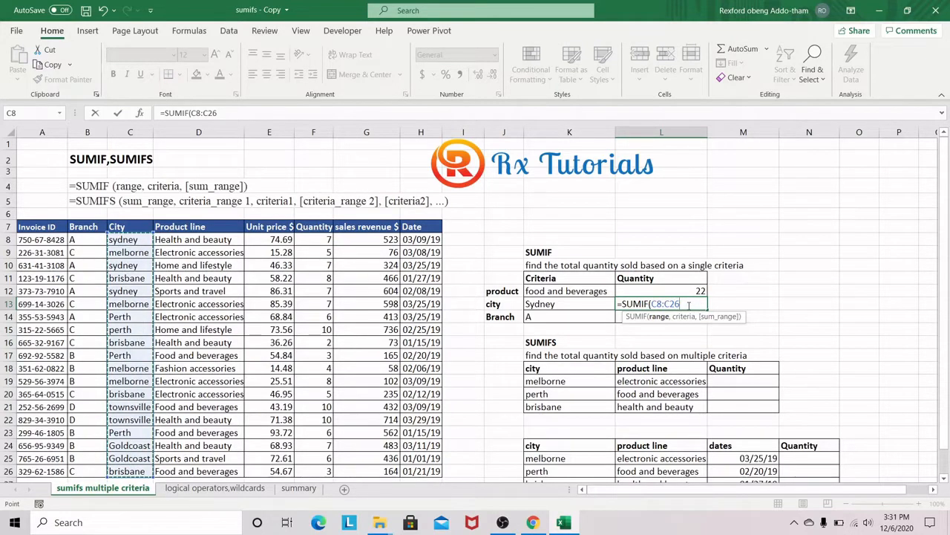
{"action": "type", "text": ","}
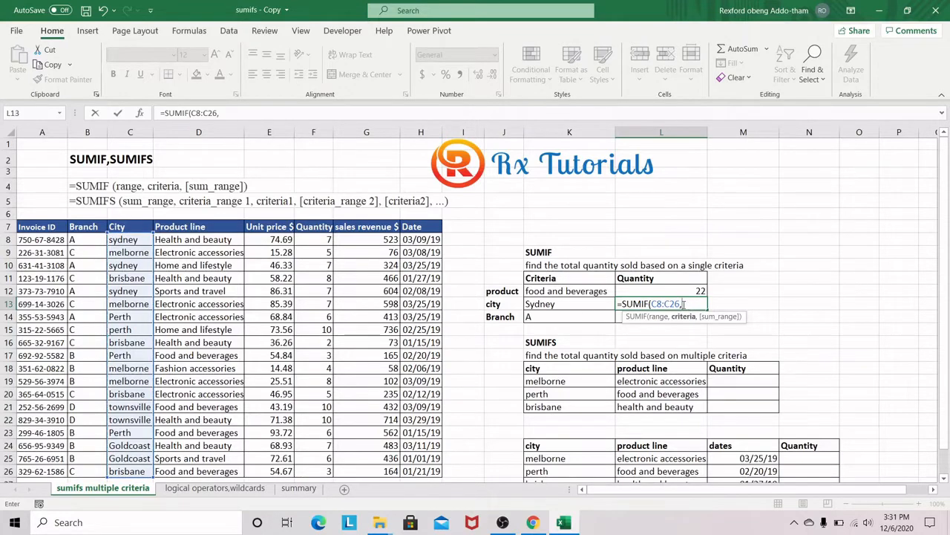
{"action": "left_click", "coordinate": [577, 306]}
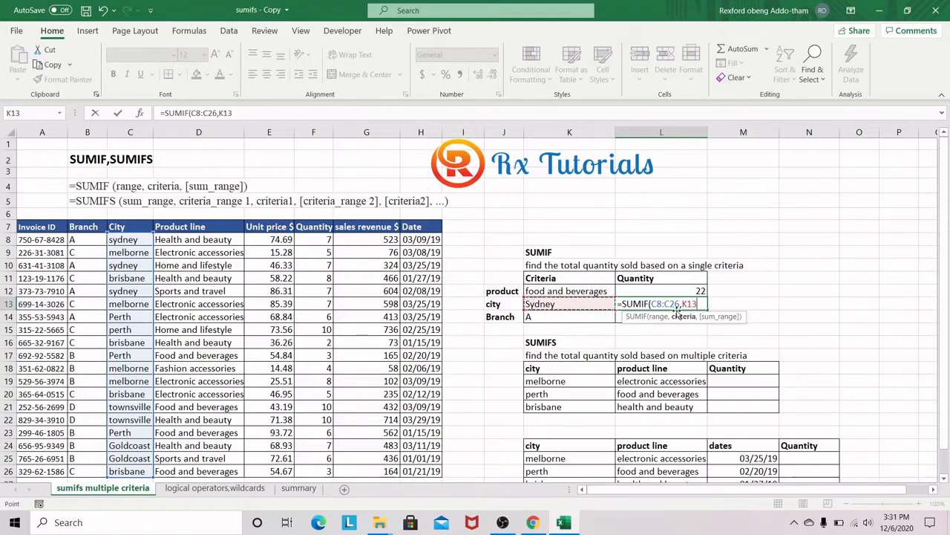
{"action": "type", "text": ","}
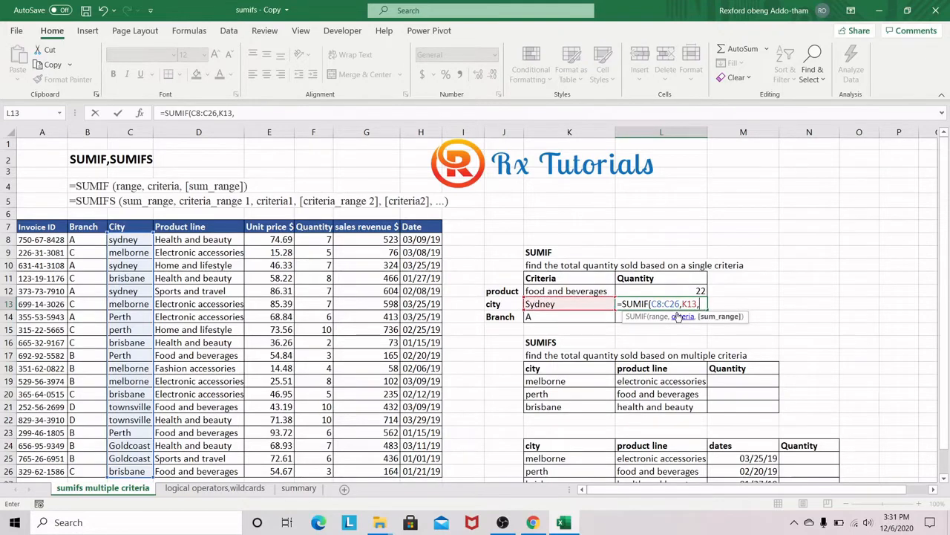
{"action": "left_click_drag", "start_coordinate": [314, 239], "coordinate": [312, 471]}
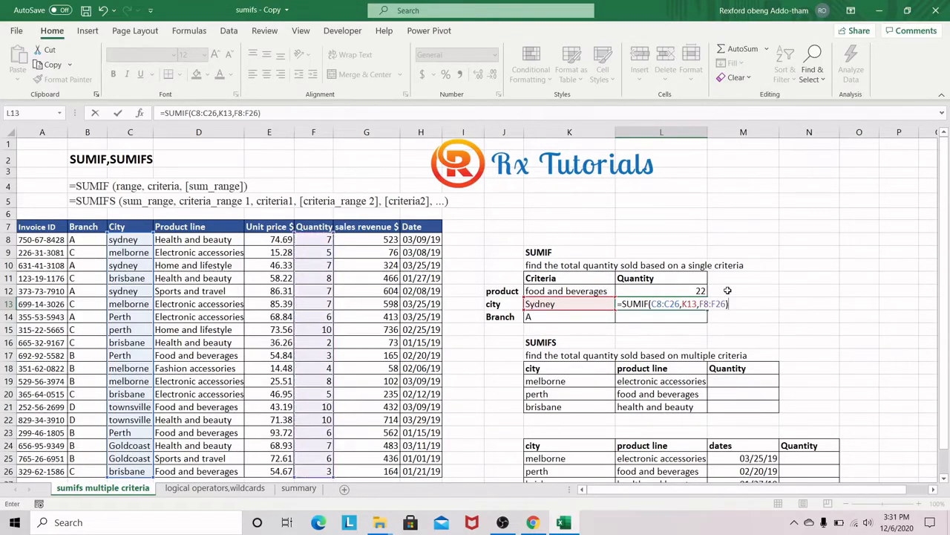
{"action": "key", "text": "Return"}
{"action": "left_click", "coordinate": [678, 300]}
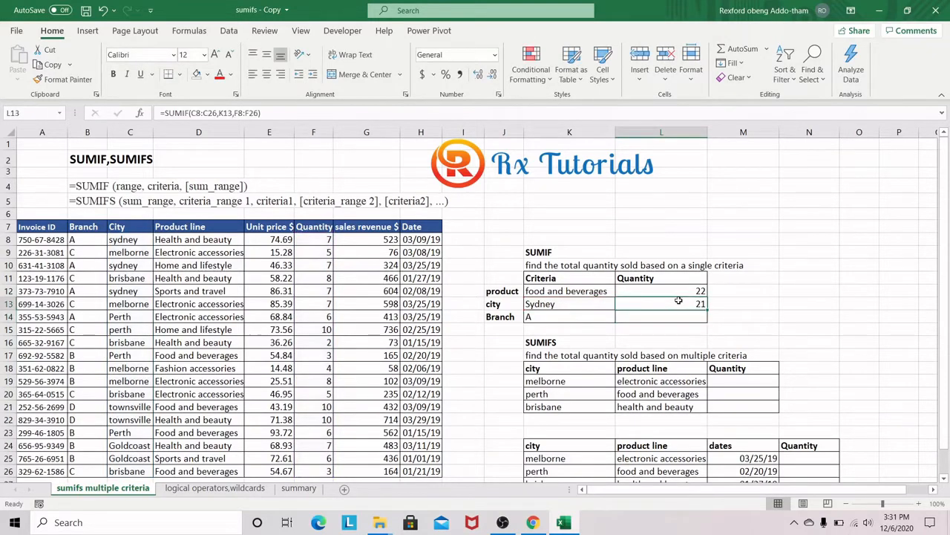
Step: Enter =SUMIF(B8:B26,K14,F8:F26) in L14 to total the quantity sold by branch A
{"action": "left_click", "coordinate": [541, 316]}
{"action": "left_click", "coordinate": [667, 311]}
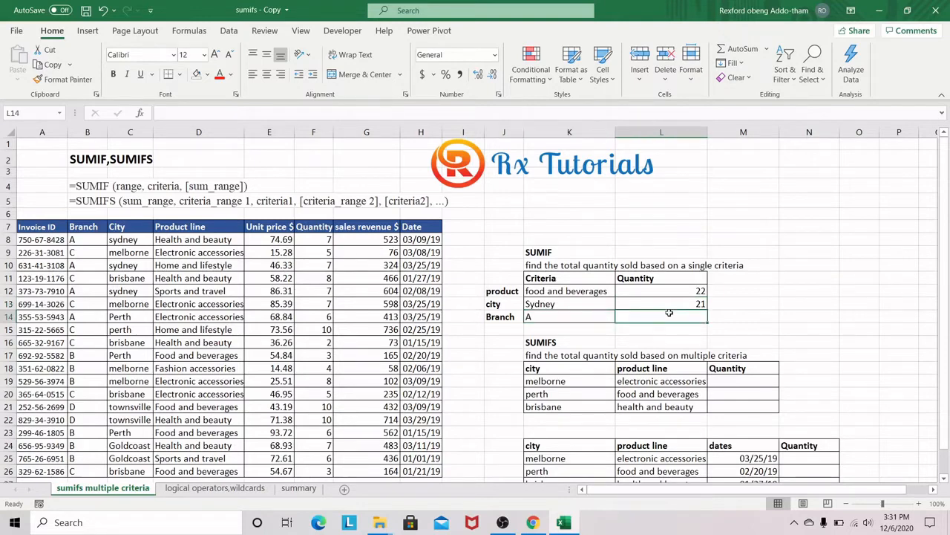
{"action": "type", "text": "=sum"}
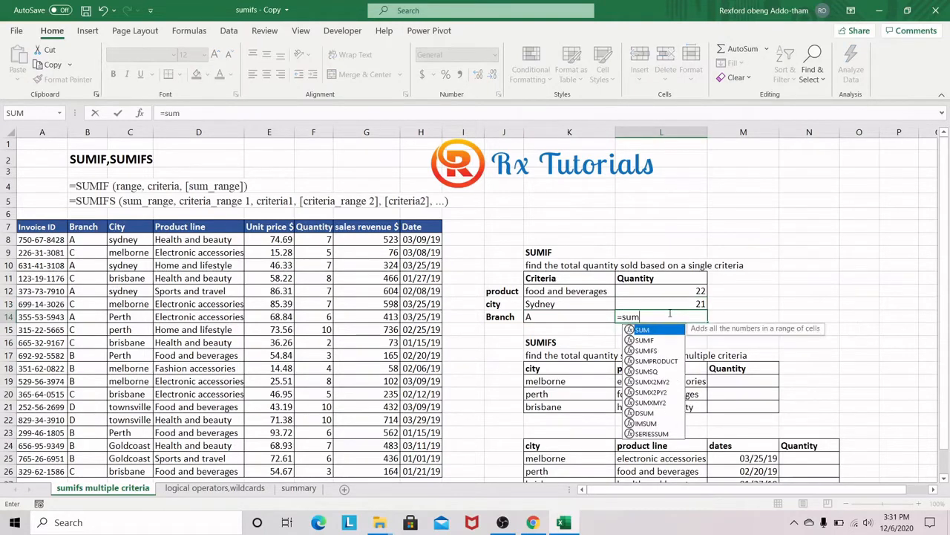
{"action": "type", "text": "i"}
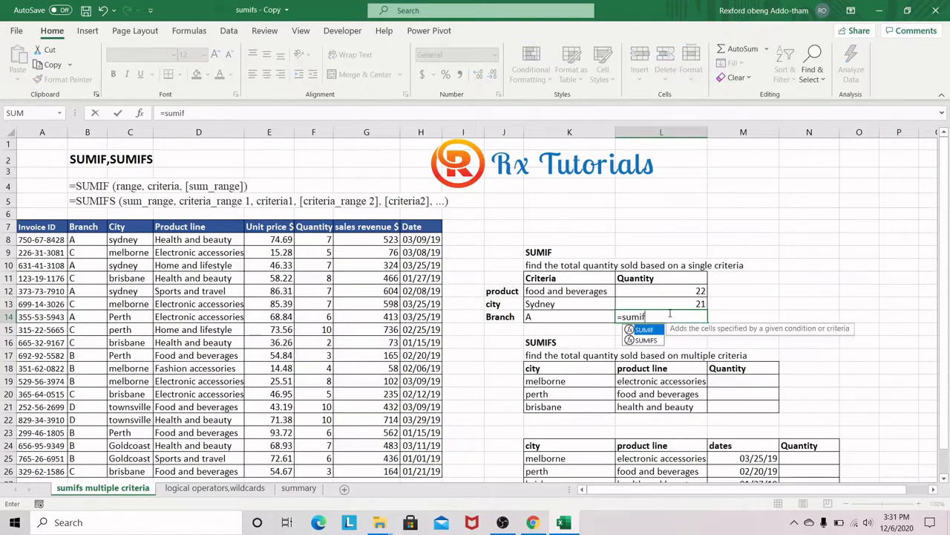
{"action": "type", "text": "f"}
{"action": "key", "text": "Tab"}
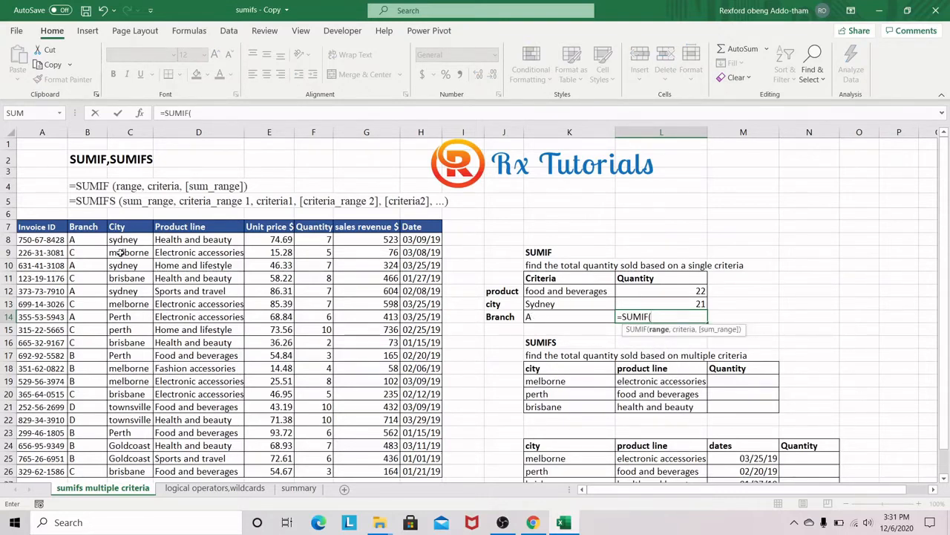
{"action": "left_click_drag", "start_coordinate": [87, 239], "coordinate": [84, 473]}
{"action": "type", "text": ","}
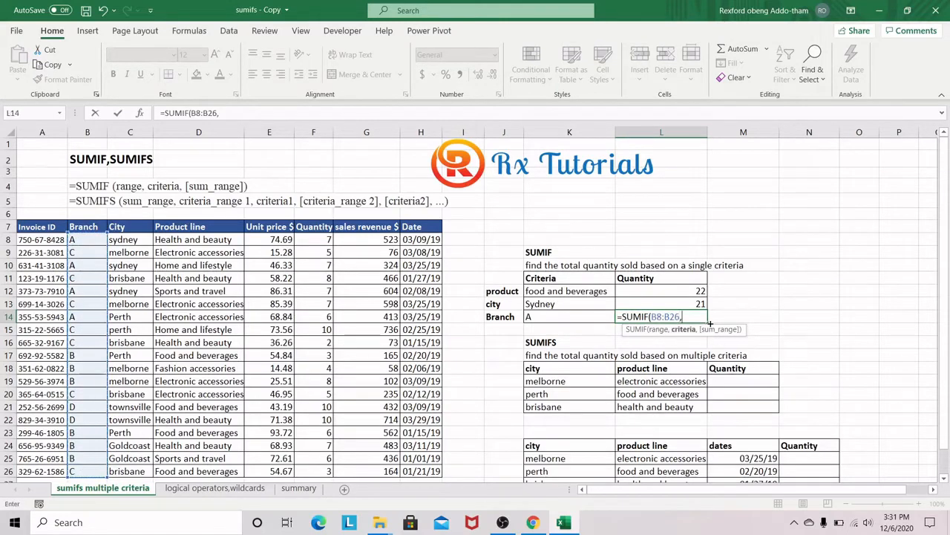
{"action": "left_click", "coordinate": [573, 315]}
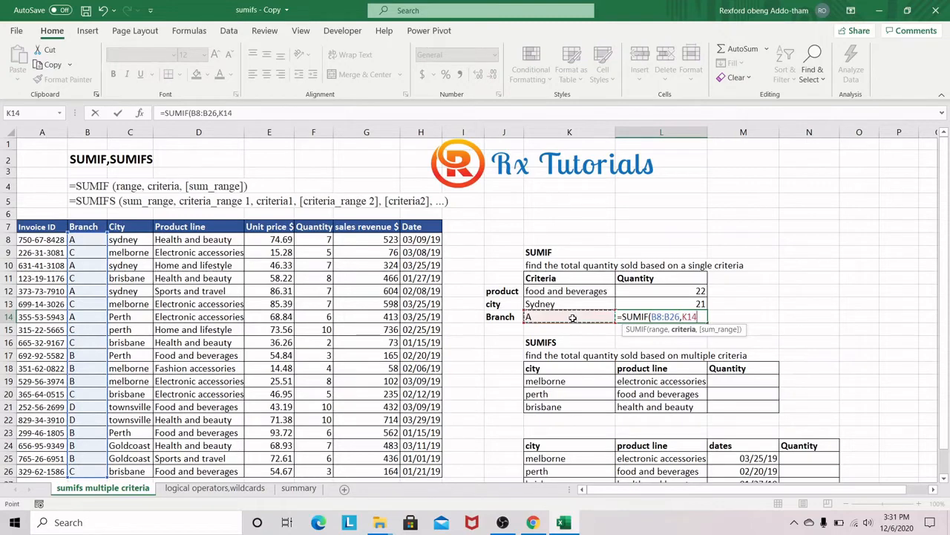
{"action": "type", "text": ","}
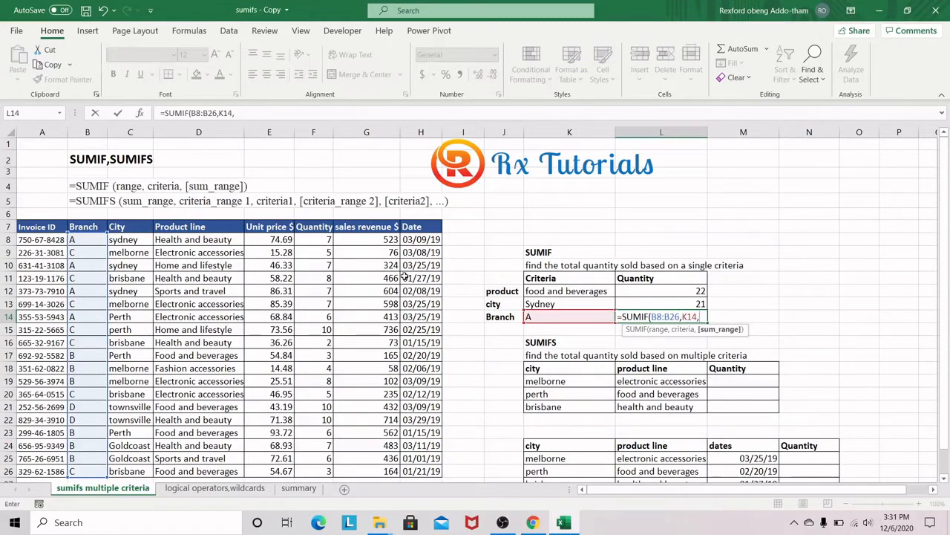
{"action": "left_click_drag", "start_coordinate": [313, 239], "coordinate": [322, 471]}
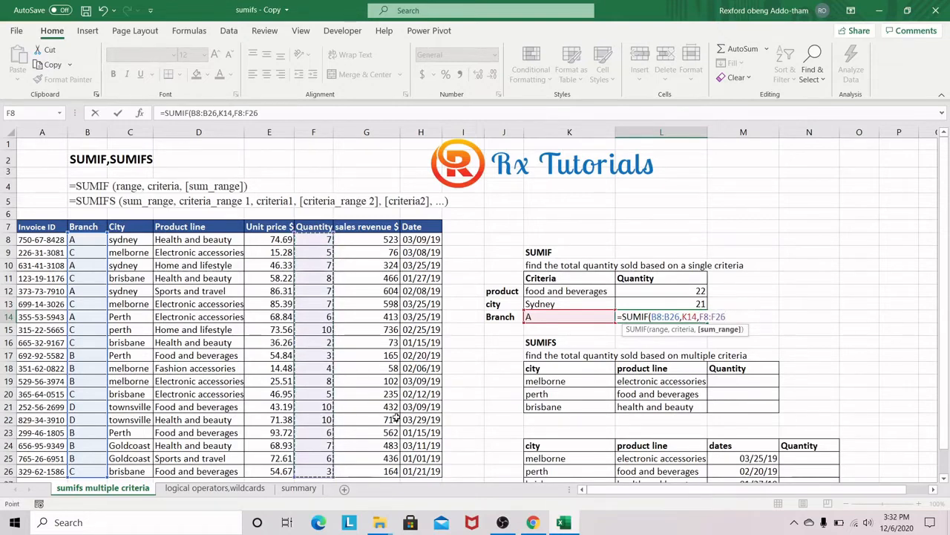
{"action": "type", "text": ")"}
{"action": "key", "text": "Return"}
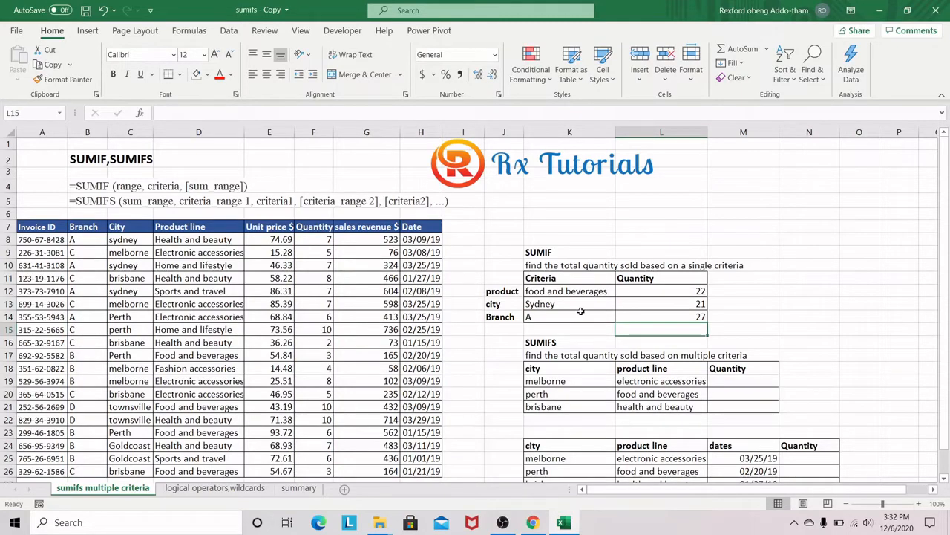
{"action": "scroll", "coordinate": [581, 311], "scroll_direction": "down", "scroll_amount": 1}
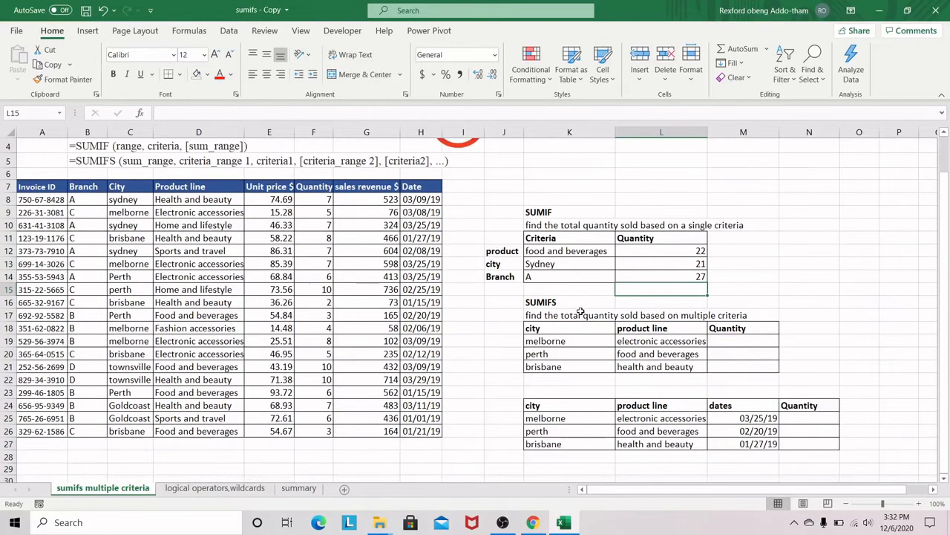
{"action": "scroll", "coordinate": [579, 320], "scroll_direction": "up", "scroll_amount": 1}
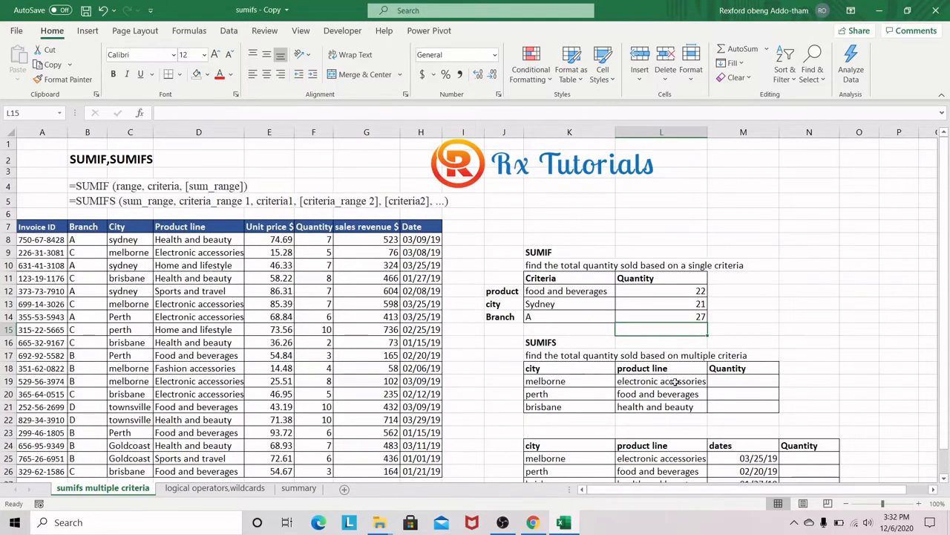
Step: Start a SUMIFS formula in M19 that sums F8:F26 where the city range C8:C26 matches K19
{"action": "left_click", "coordinate": [739, 380]}
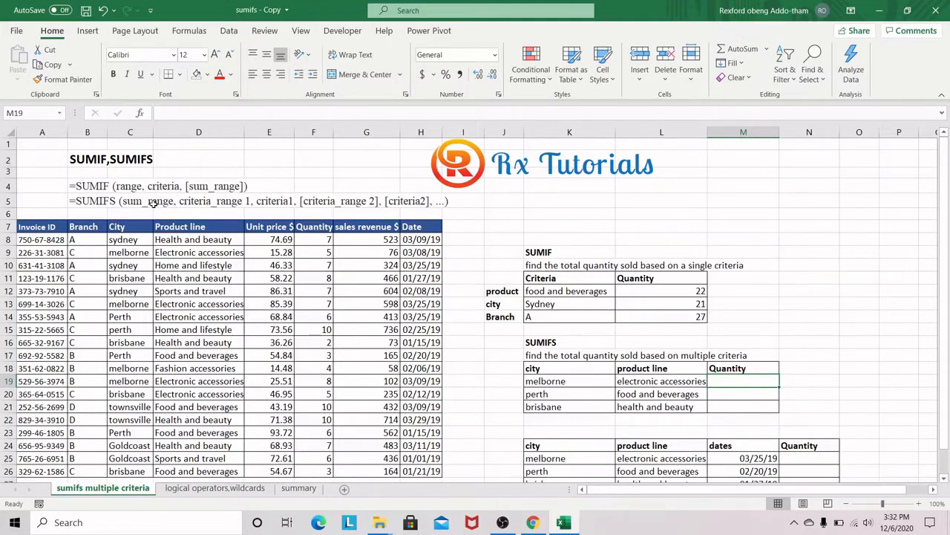
{"action": "left_click", "coordinate": [113, 203]}
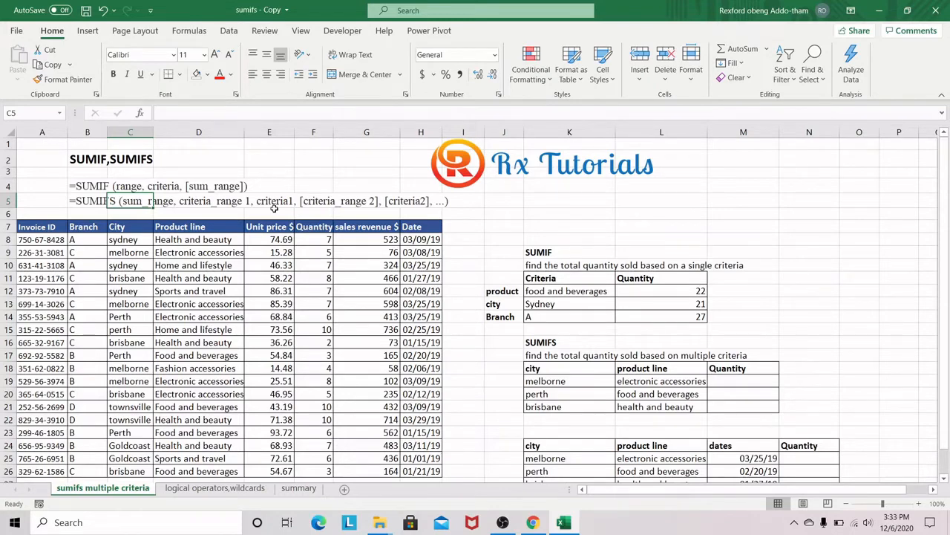
{"action": "left_click", "coordinate": [730, 380]}
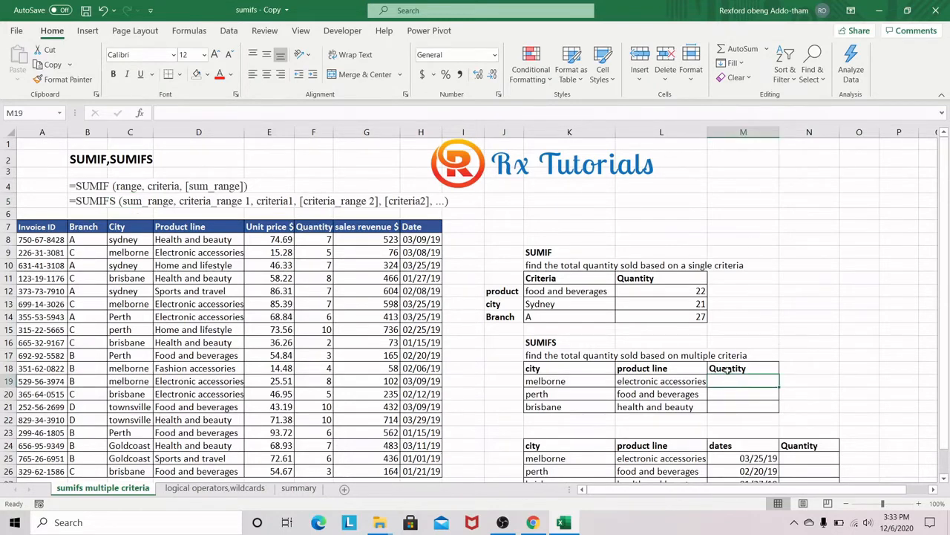
{"action": "type", "text": "=sumif"}
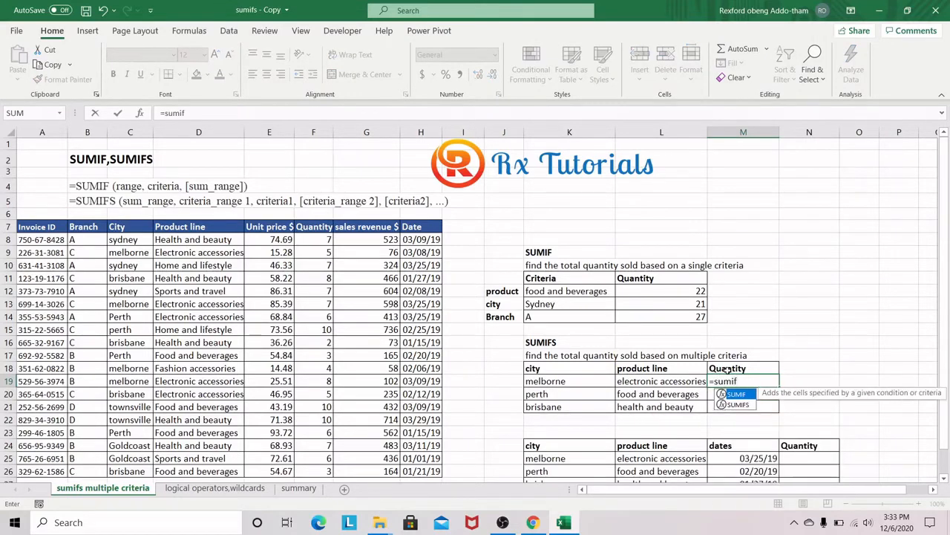
{"action": "key", "text": "Down"}
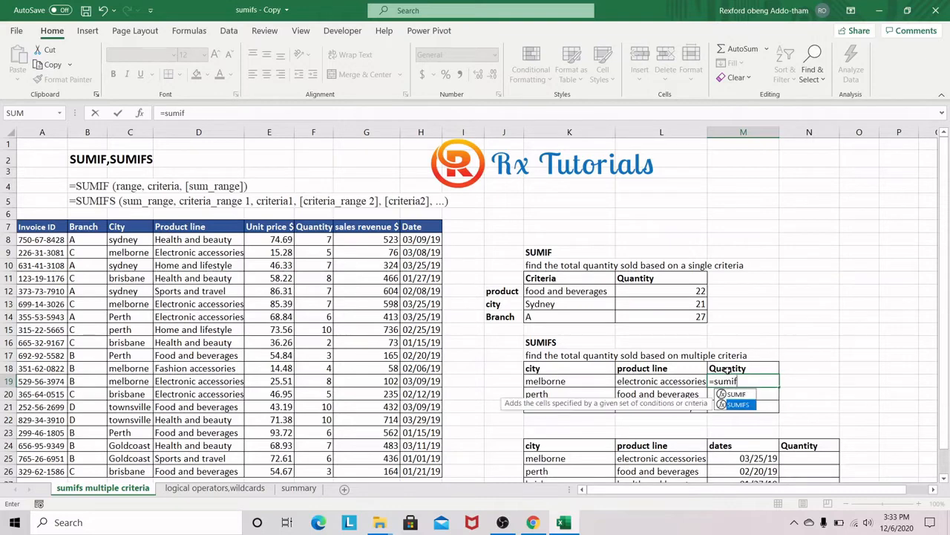
{"action": "key", "text": "Tab"}
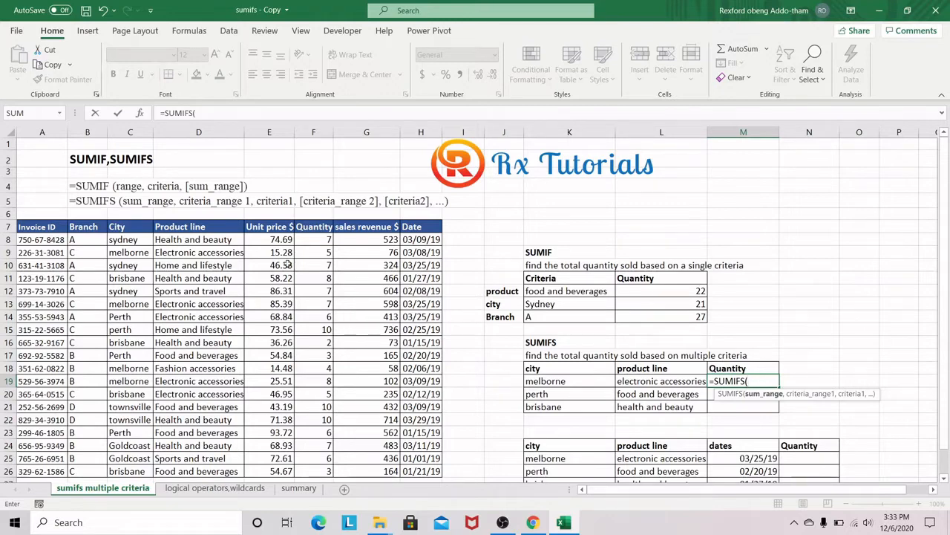
{"action": "left_click_drag", "start_coordinate": [316, 239], "coordinate": [312, 473]}
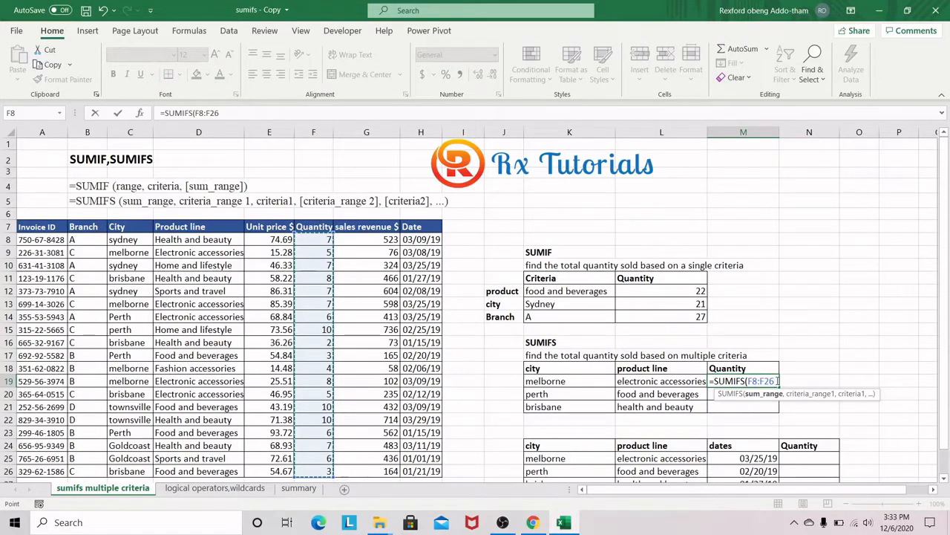
{"action": "type", "text": ","}
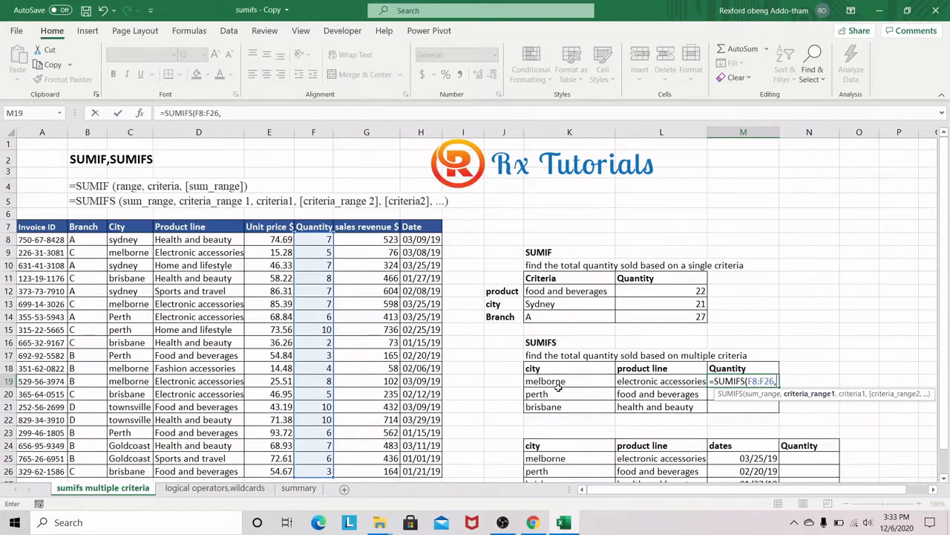
{"action": "left_click_drag", "start_coordinate": [132, 239], "coordinate": [132, 471]}
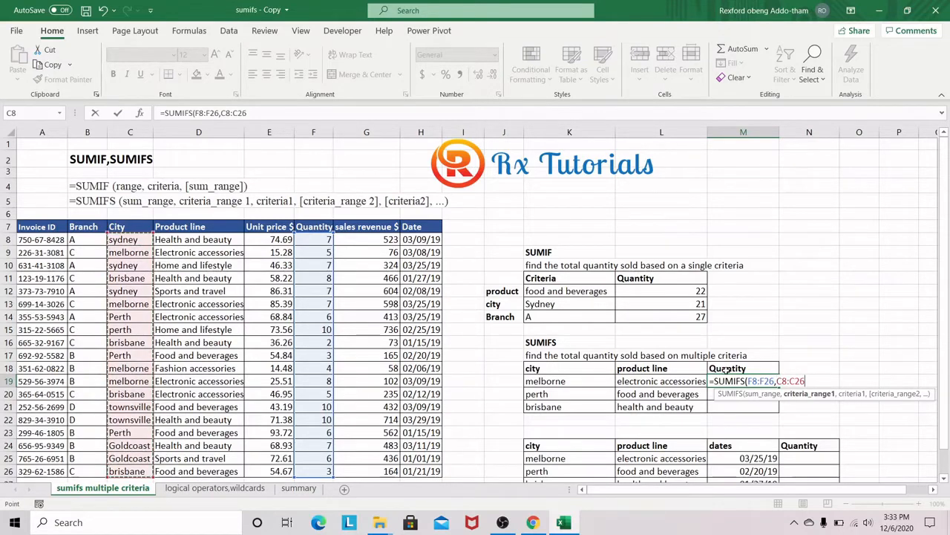
{"action": "type", "text": ","}
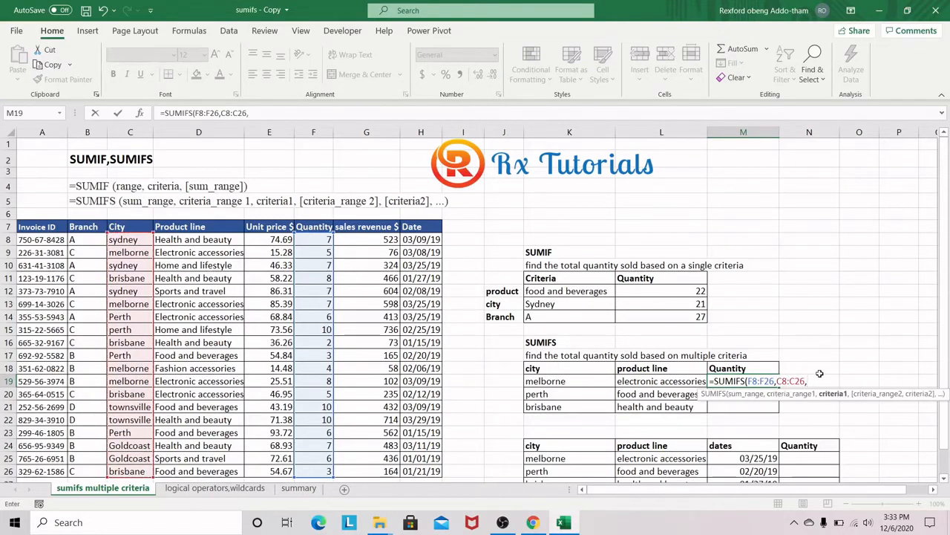
{"action": "left_click", "coordinate": [554, 382]}
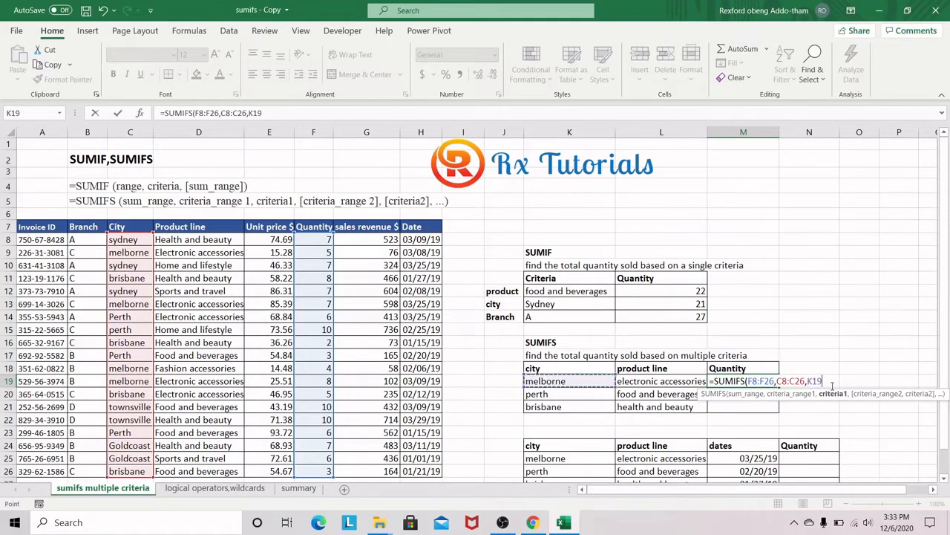
Step: Add the product line range D8:D26 with criterion L19 to complete the SUMIFS formula in M19
{"action": "type", "text": ","}
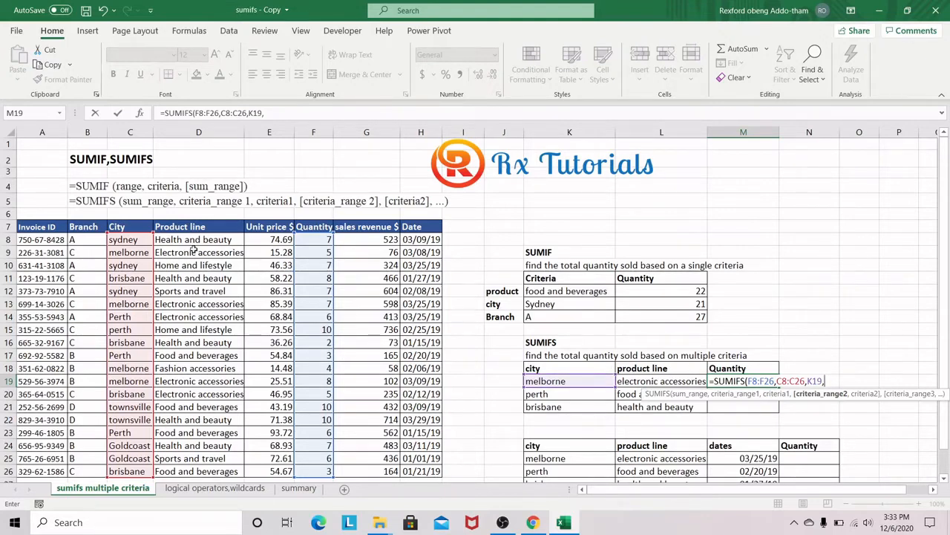
{"action": "left_click_drag", "start_coordinate": [202, 239], "coordinate": [213, 470]}
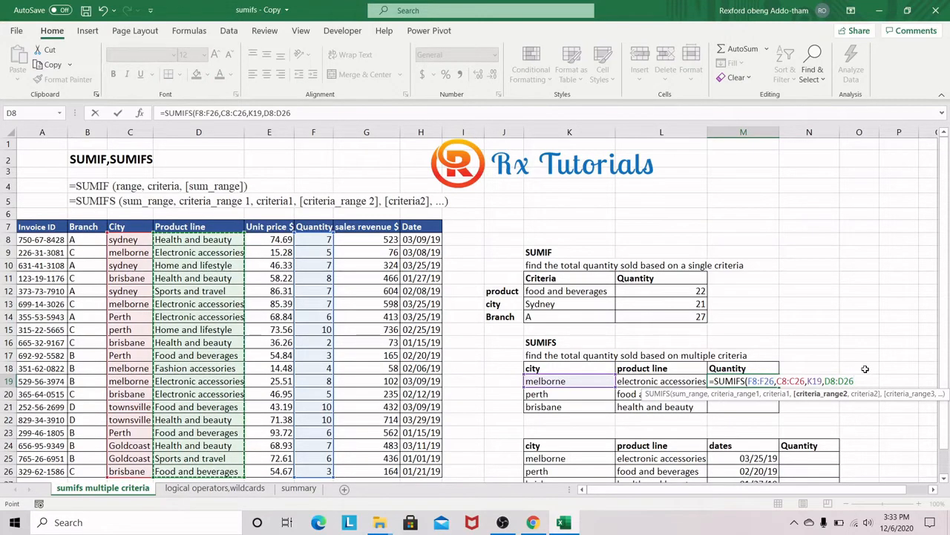
{"action": "type", "text": ","}
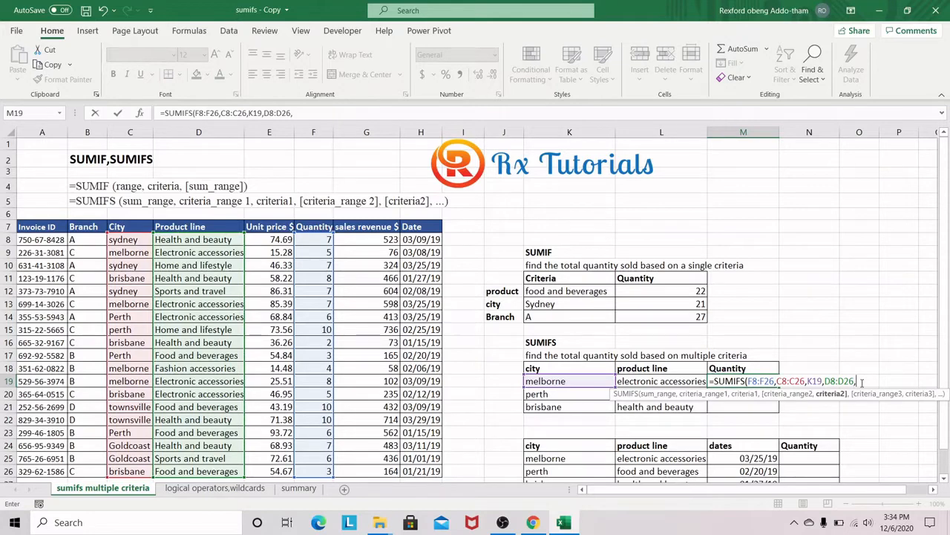
{"action": "left_click", "coordinate": [662, 383]}
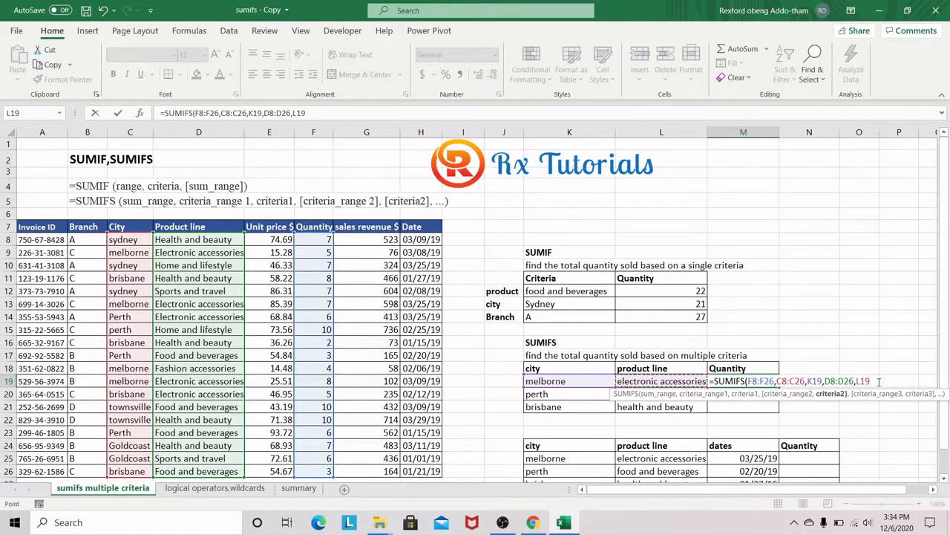
{"action": "type", "text": ")"}
{"action": "key", "text": "Return"}
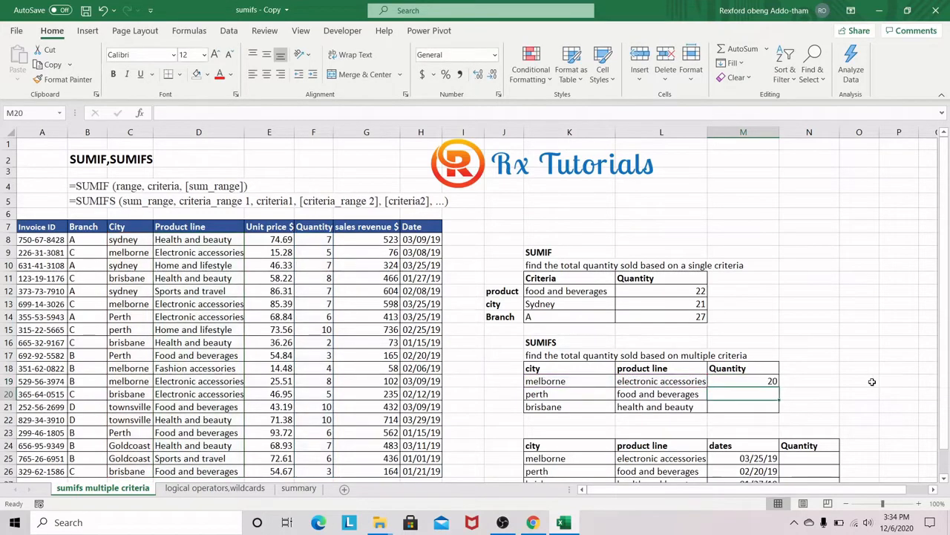
Step: Check the melborne electronic accessories rows 9, 13 and 19 in the sales table, and fill the M19 formula down to M21
{"action": "left_click", "coordinate": [772, 380]}
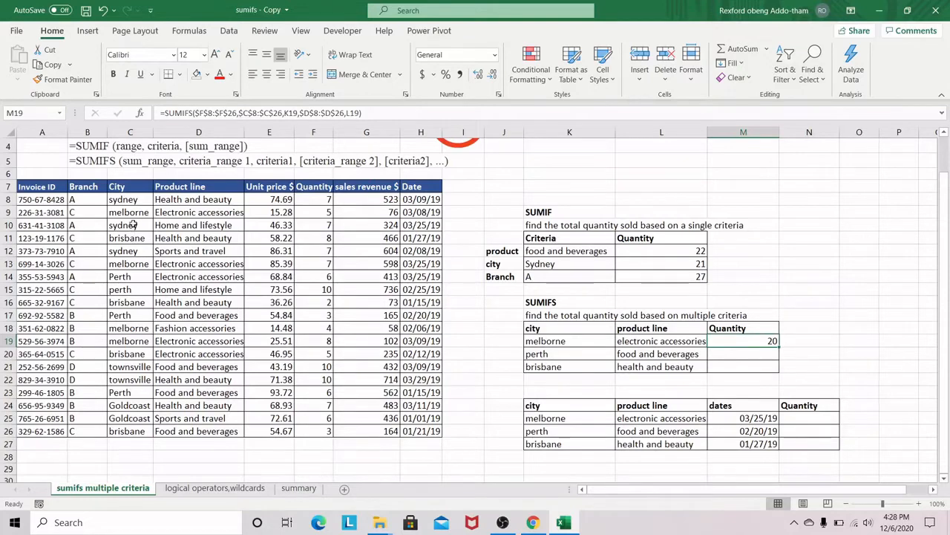
{"action": "left_click", "coordinate": [130, 213]}
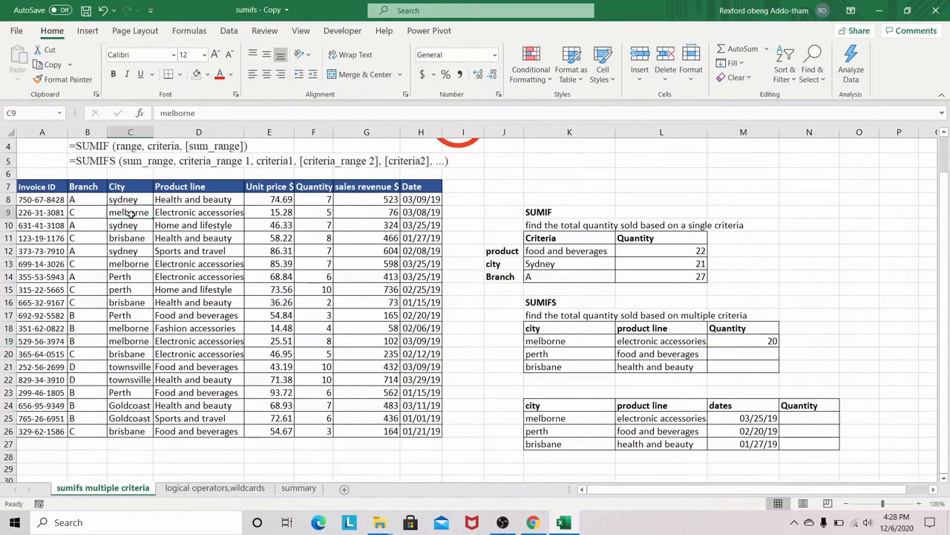
{"action": "left_click", "coordinate": [133, 264], "text": "ctrl"}
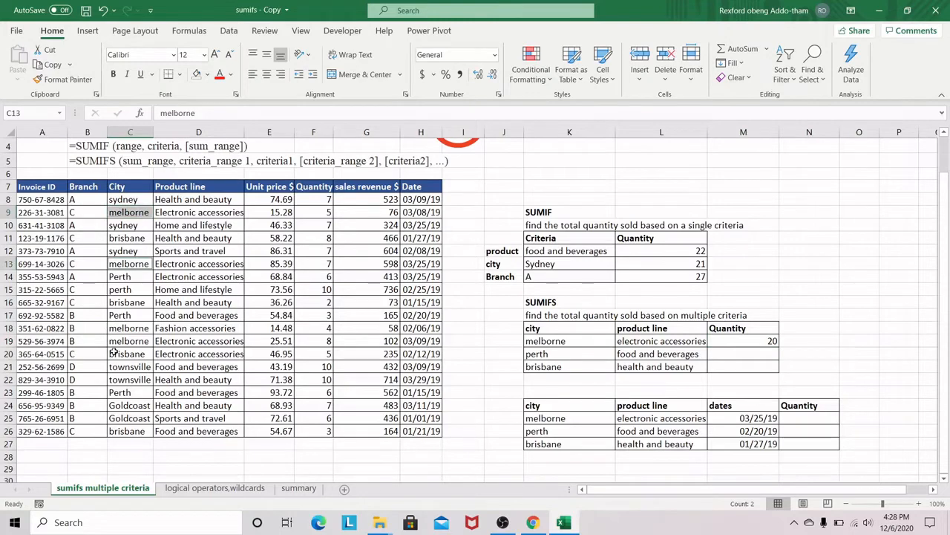
{"action": "left_click", "coordinate": [138, 339], "text": "ctrl"}
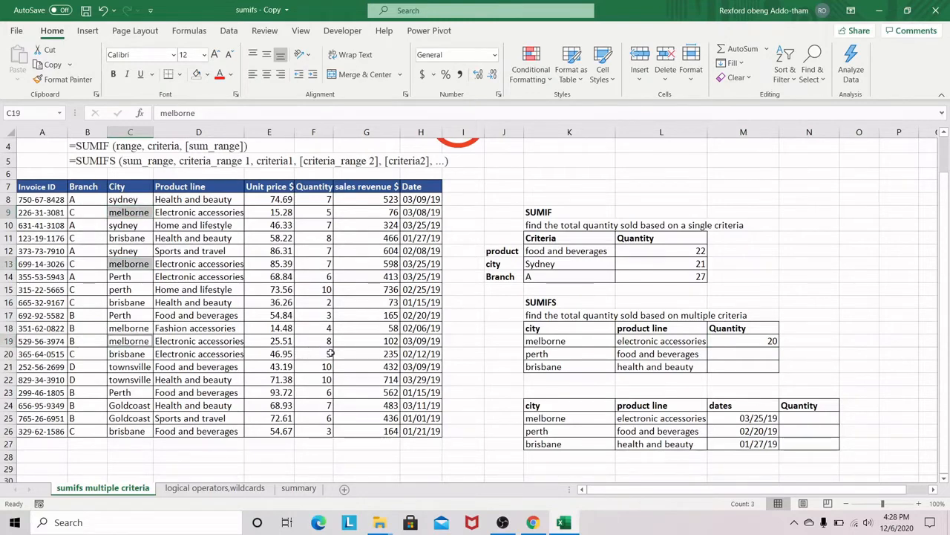
{"action": "left_click", "coordinate": [773, 343]}
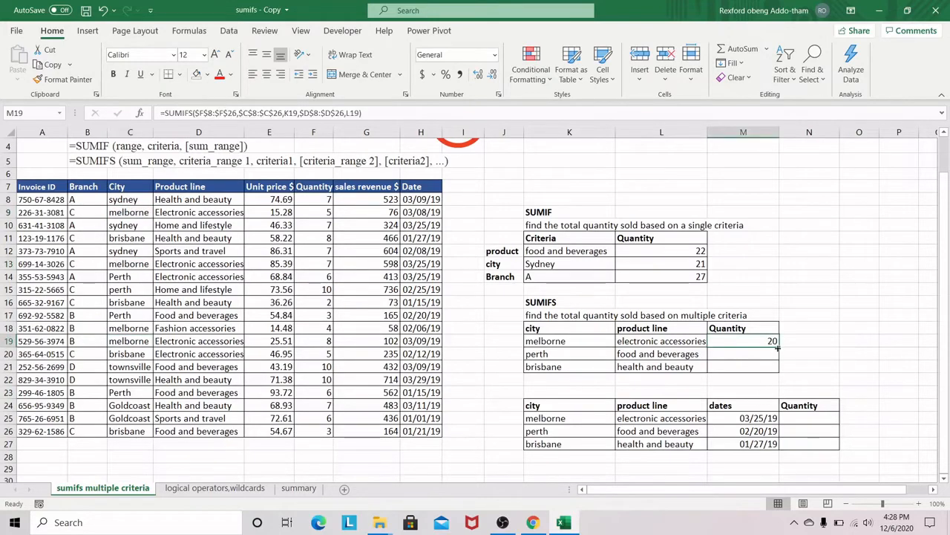
{"action": "double_click", "coordinate": [777, 348]}
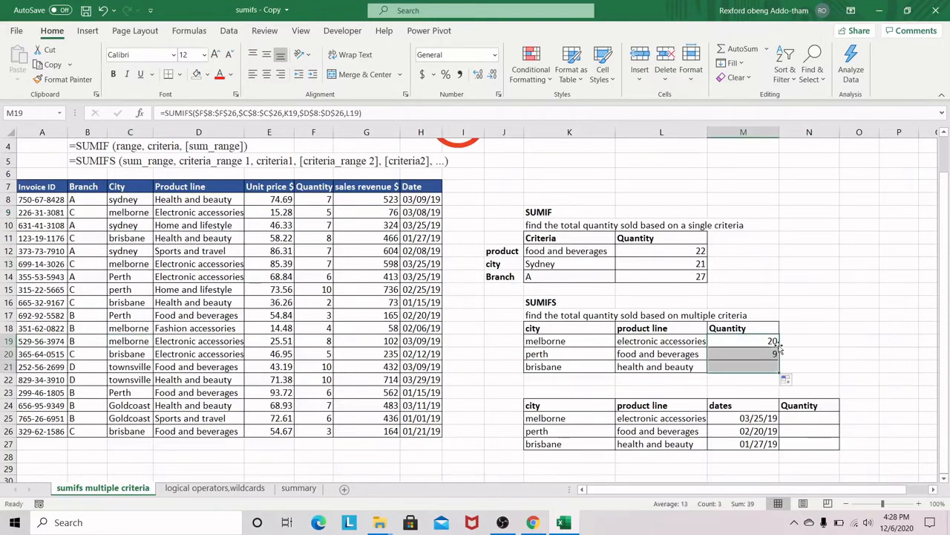
Step: Start a SUMIFS formula in N25 that sums $F$8:$F$26 where the city range $C$8:$C$26 matches K25
{"action": "left_click", "coordinate": [799, 419]}
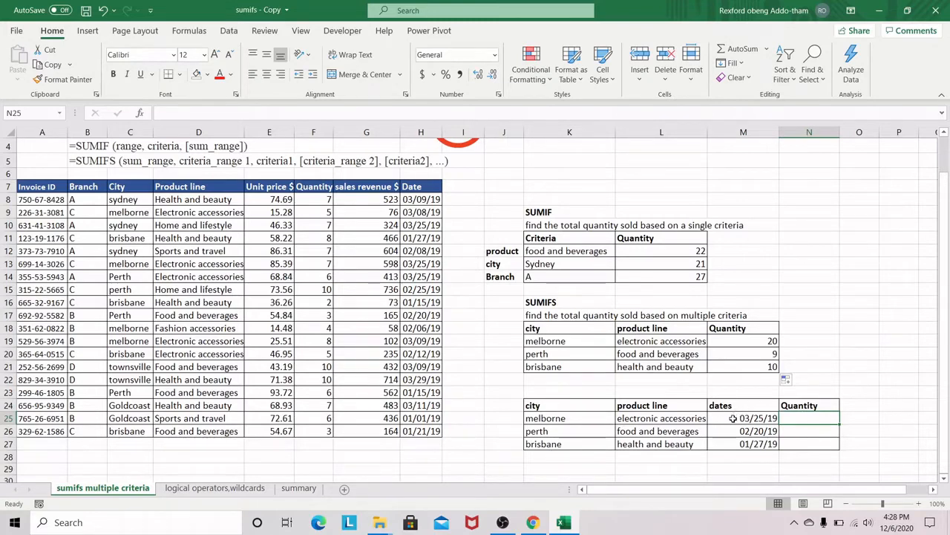
{"action": "type", "text": "=s"}
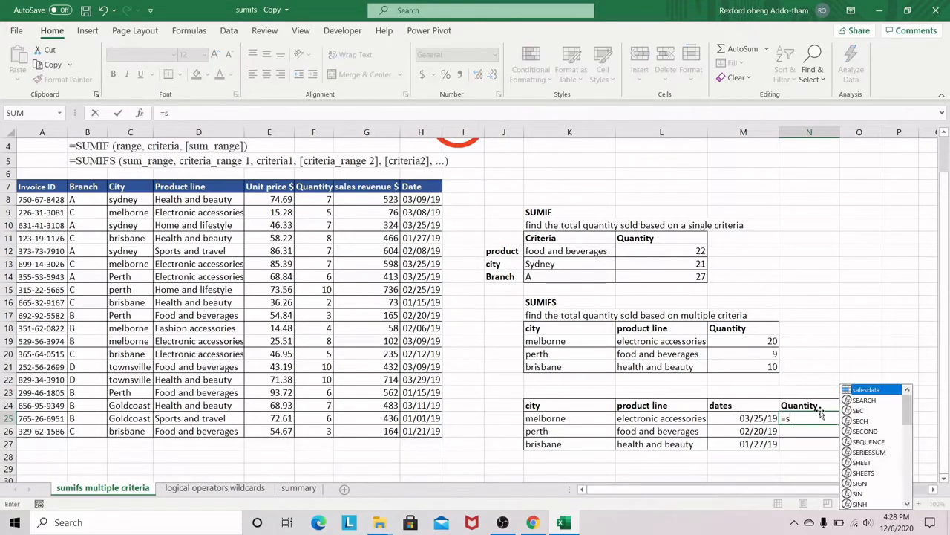
{"action": "type", "text": "umifs"}
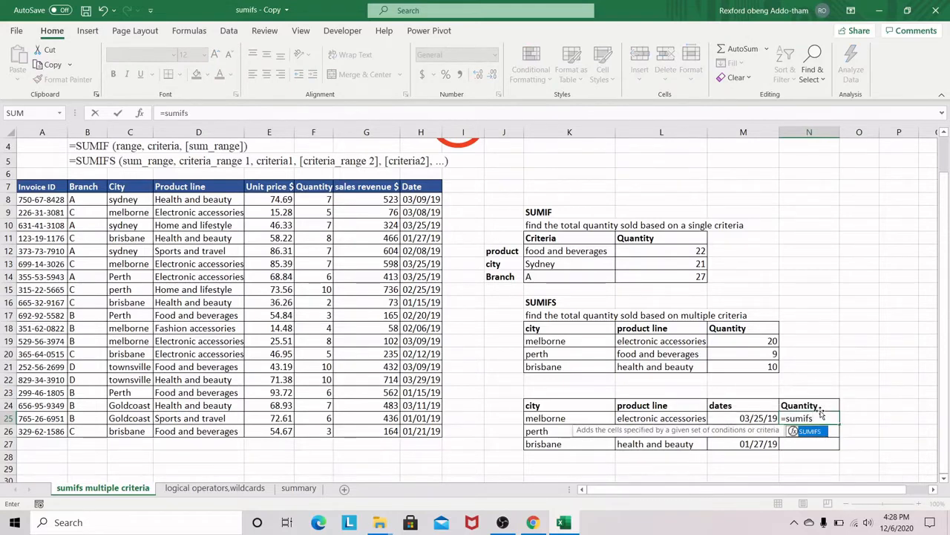
{"action": "key", "text": "Tab"}
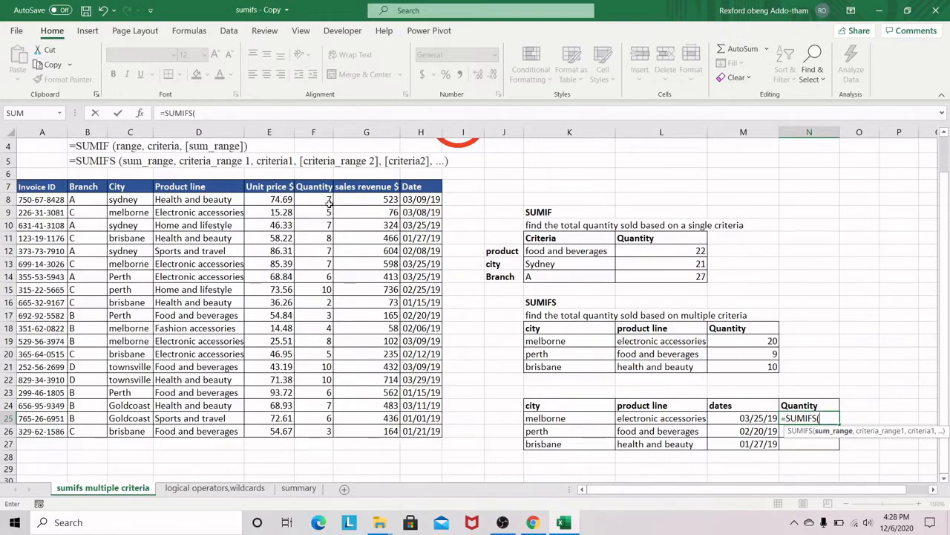
{"action": "left_click_drag", "start_coordinate": [329, 203], "coordinate": [310, 430]}
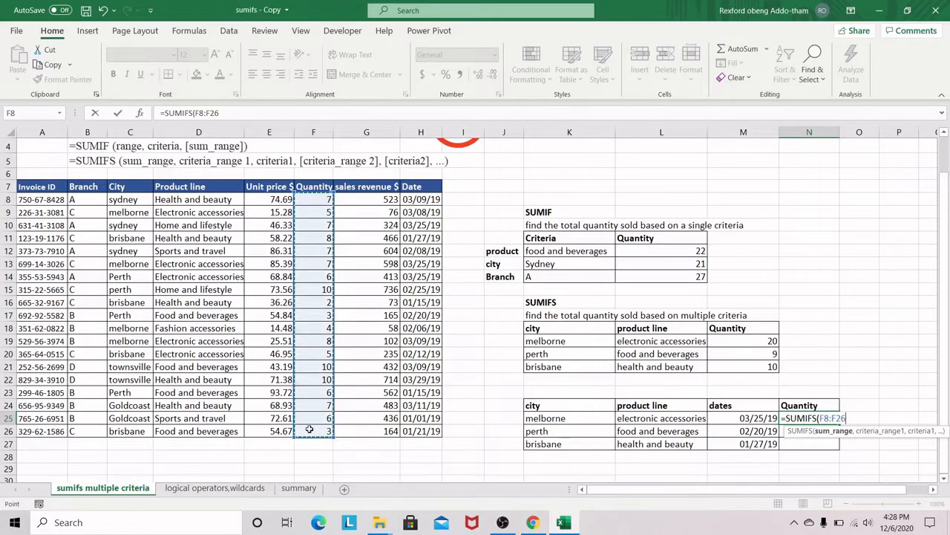
{"action": "key", "text": "F4"}
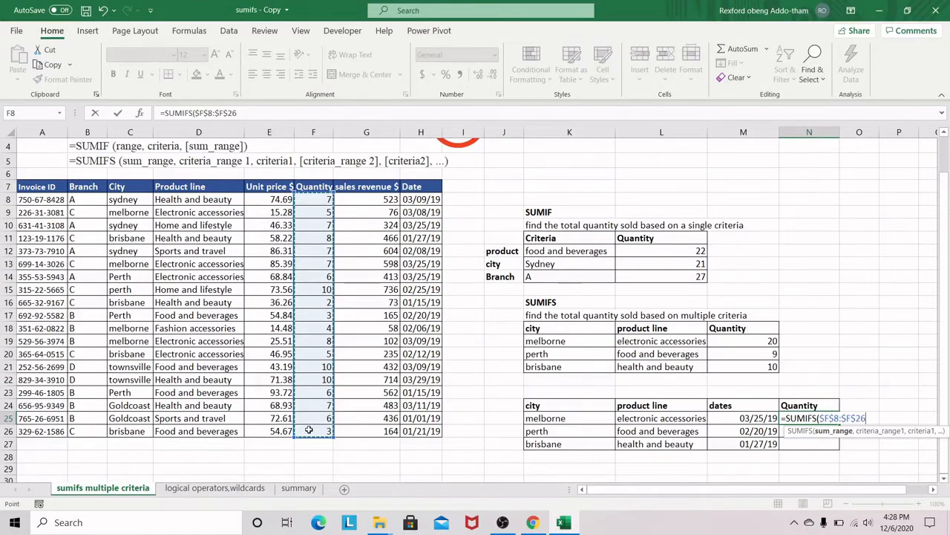
{"action": "type", "text": ","}
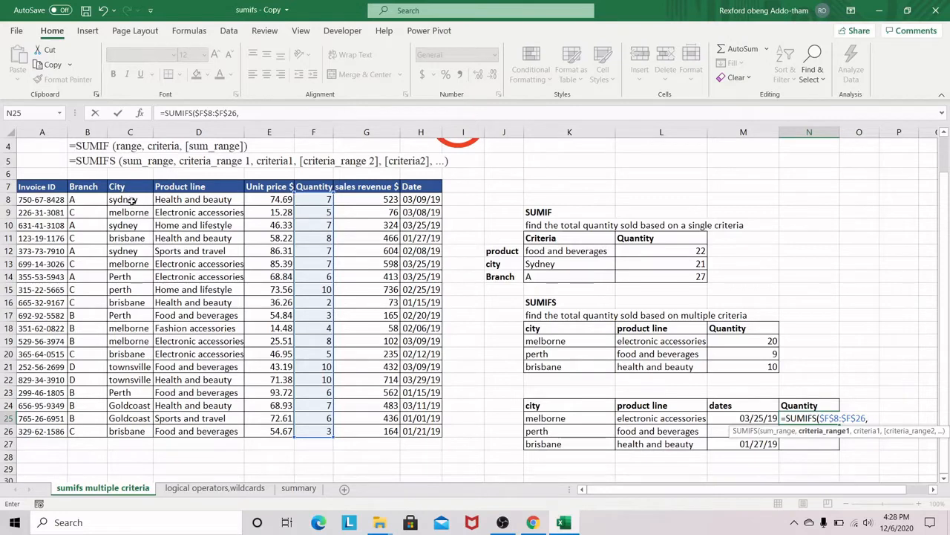
{"action": "left_click_drag", "start_coordinate": [128, 199], "coordinate": [134, 433]}
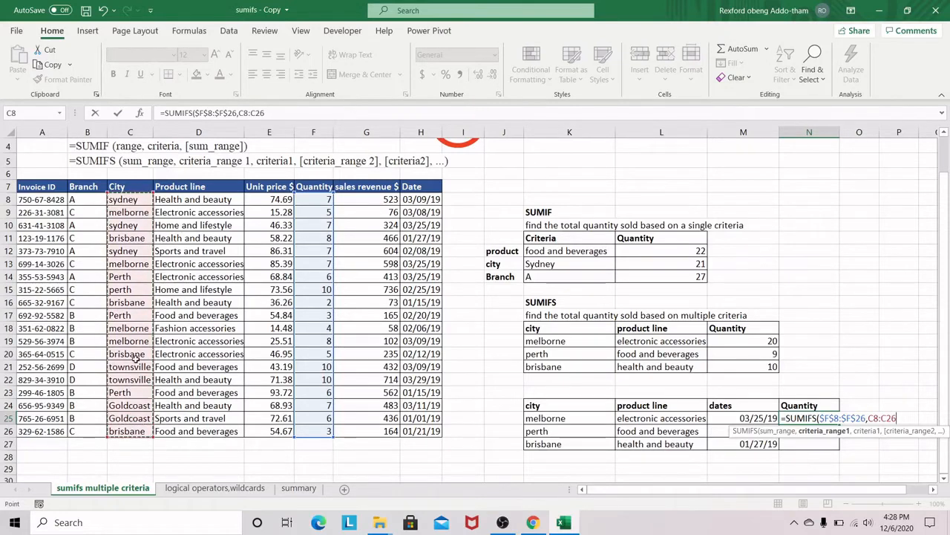
{"action": "key", "text": "F4"}
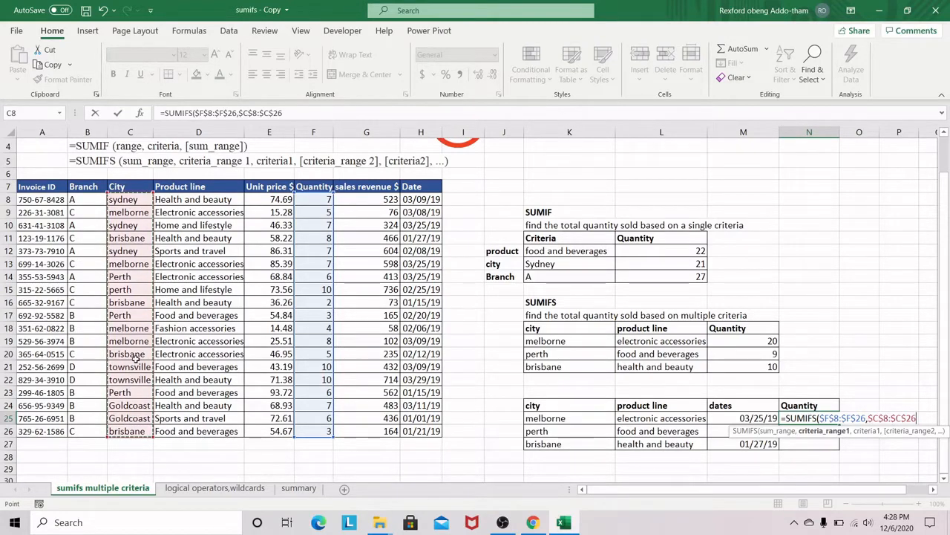
{"action": "type", "text": ","}
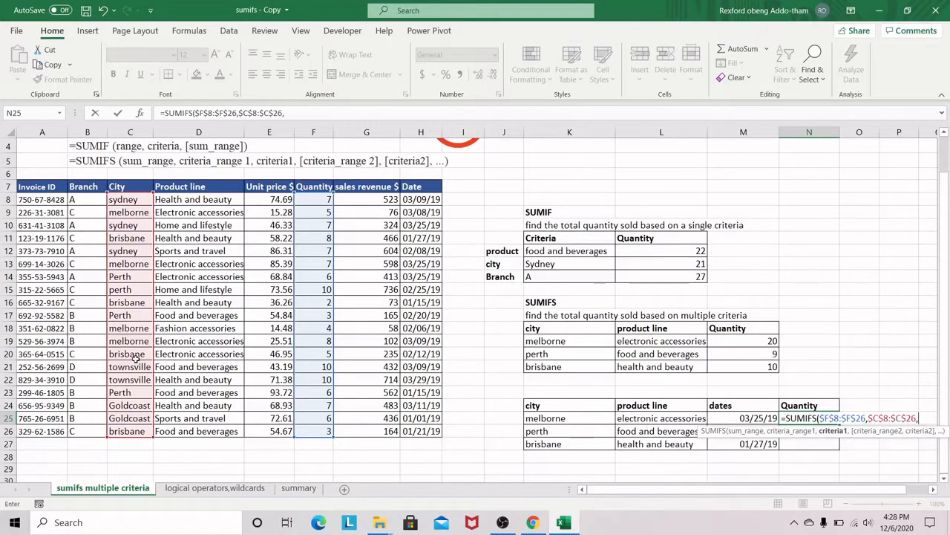
{"action": "left_click", "coordinate": [551, 421]}
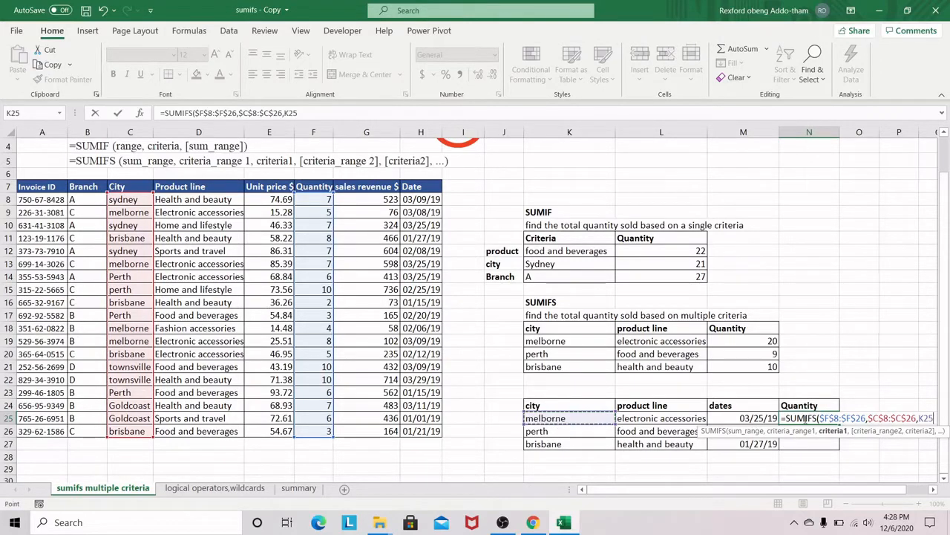
Step: Add the product line range $D$8:$D$26 with criterion L25 to the SUMIFS formula in N25
{"action": "type", "text": ","}
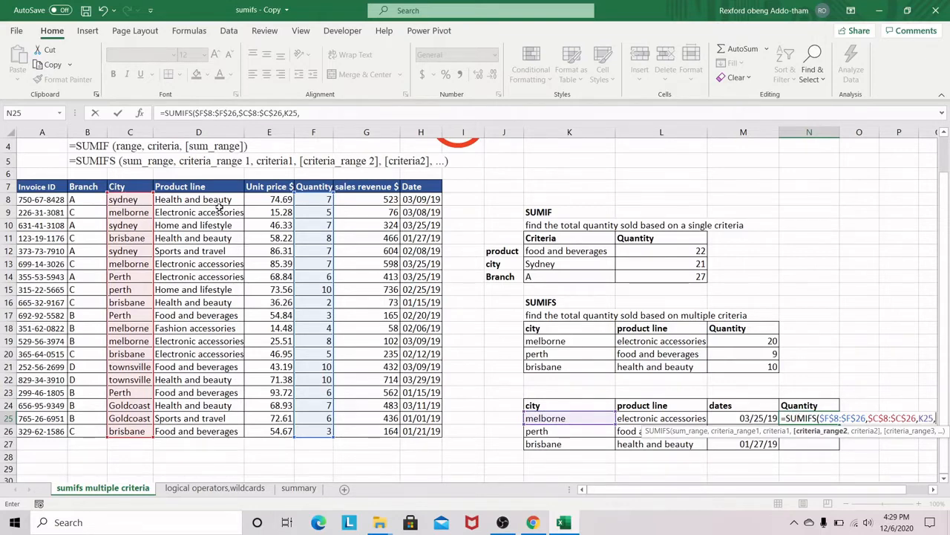
{"action": "left_click_drag", "start_coordinate": [219, 206], "coordinate": [214, 426]}
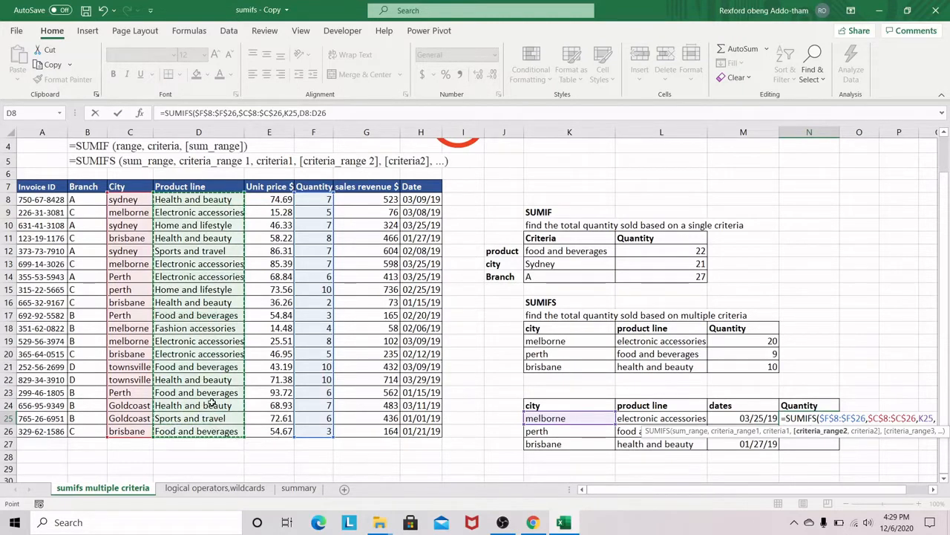
{"action": "key", "text": "F4"}
{"action": "type", "text": ","}
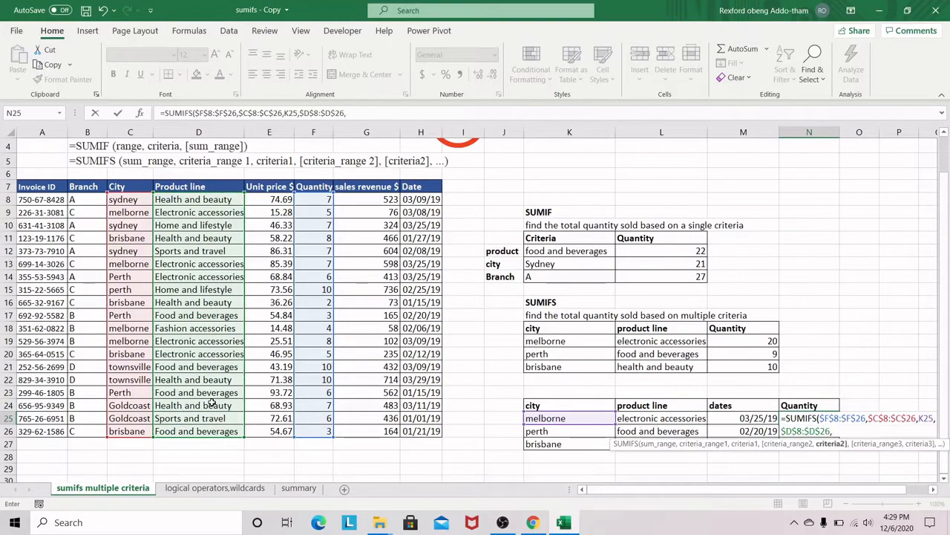
{"action": "left_click", "coordinate": [662, 419]}
{"action": "type", "text": ","}
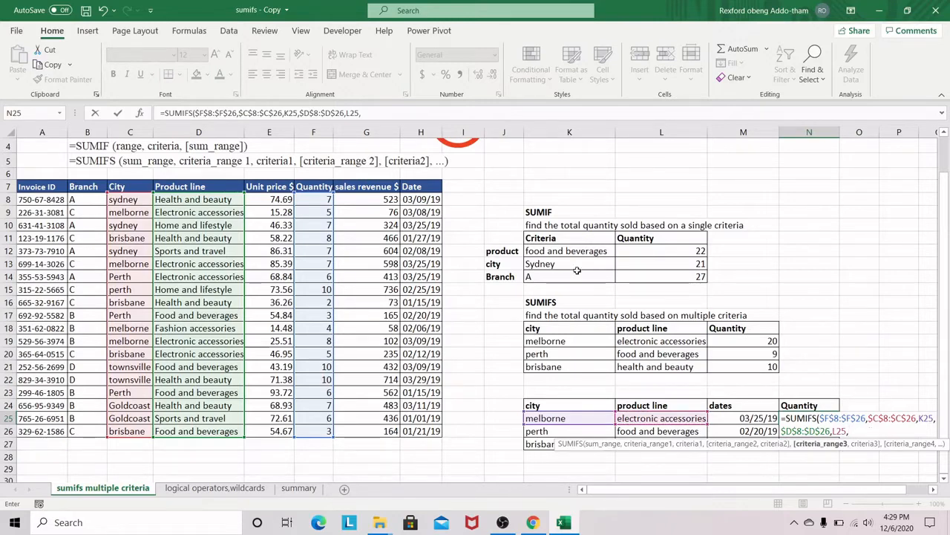
Step: Complete the N25 SUMIFS formula with the date range $H$8:$H$26 and criterion M25, and fill it down to N27
{"action": "left_click_drag", "start_coordinate": [421, 242], "coordinate": [421, 432]}
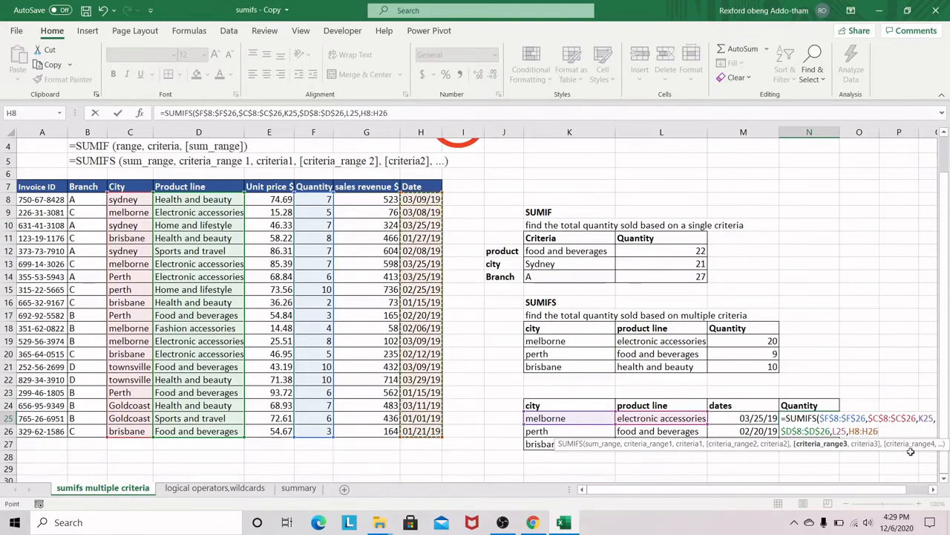
{"action": "key", "text": "F4"}
{"action": "type", "text": ","}
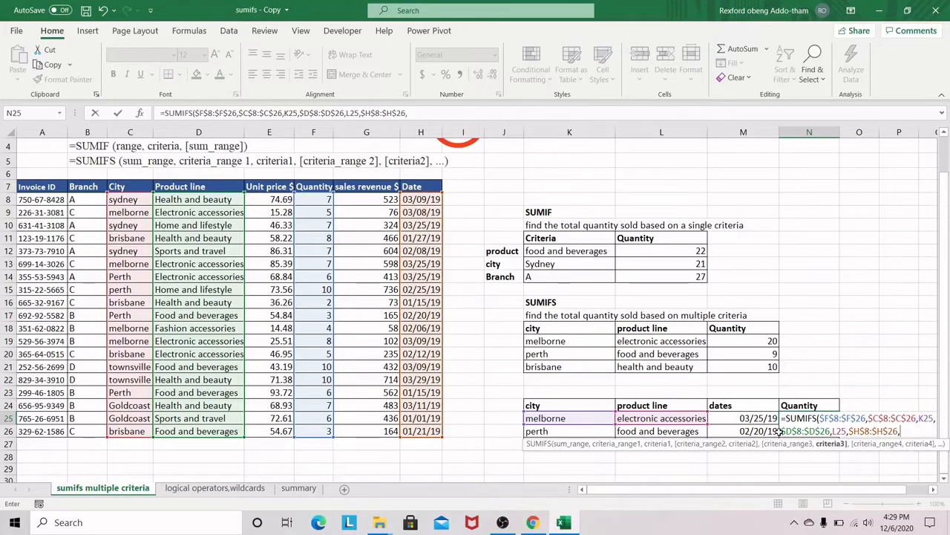
{"action": "left_click", "coordinate": [745, 418]}
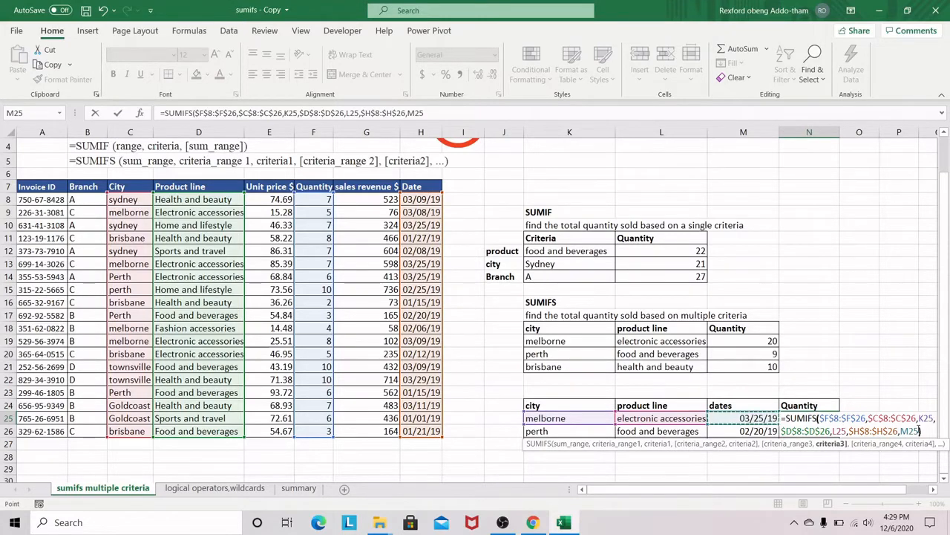
{"action": "key", "text": "ctrl+Return"}
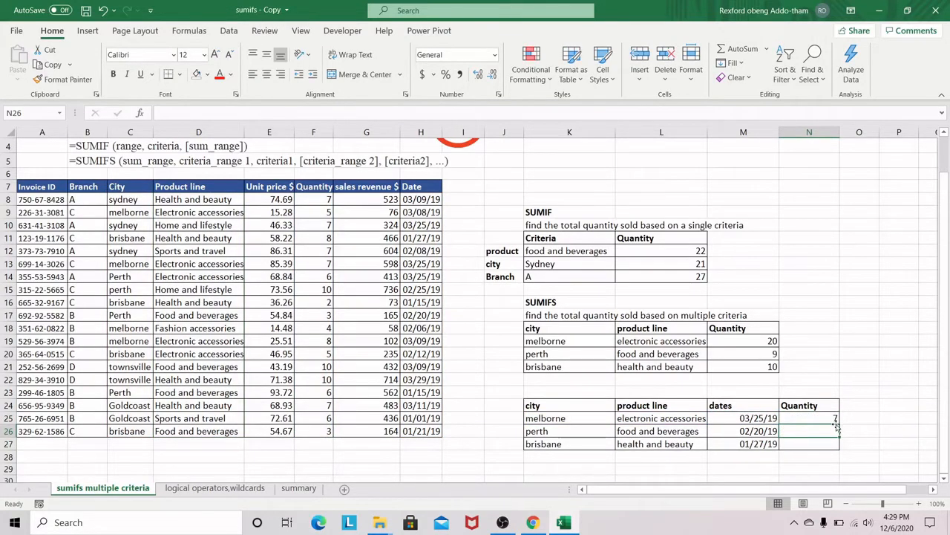
{"action": "double_click", "coordinate": [840, 423]}
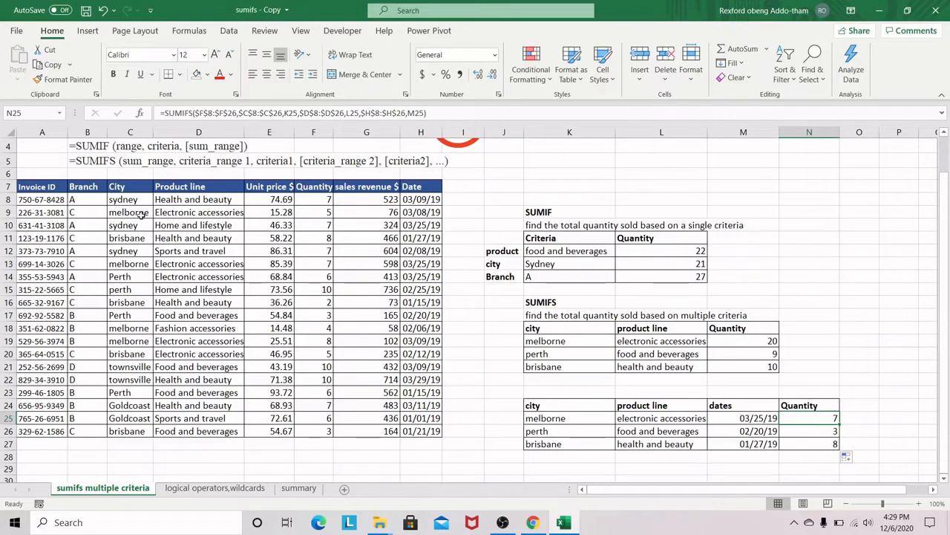
Step: Check the city, date and quantity of the melborne electronic accessories sale in row 13 against the N25 total
{"action": "left_click", "coordinate": [129, 264]}
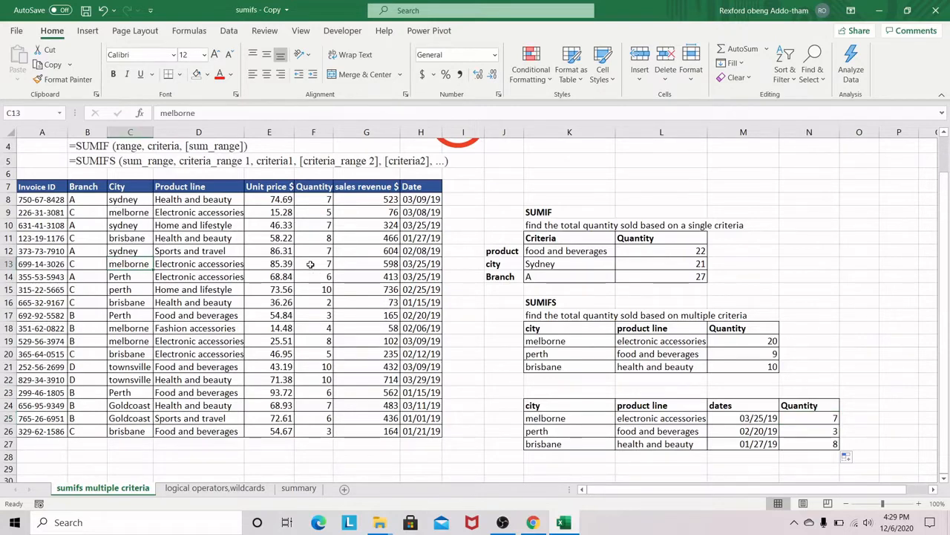
{"action": "left_click", "coordinate": [445, 265]}
{"action": "left_click", "coordinate": [321, 266]}
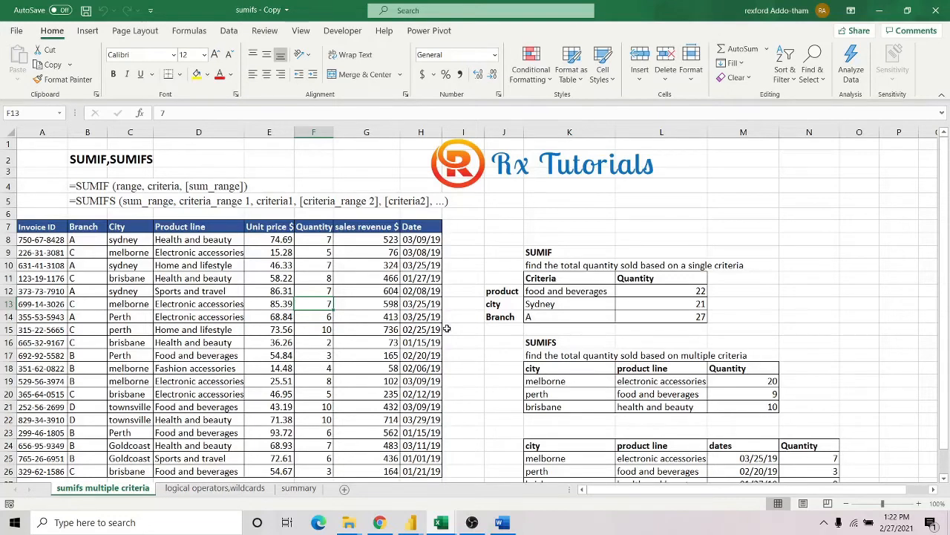
Step: Review the SUMIFS notes on the summary sheet, including operator and wildcard support in A12, and return to the sumifs multiple criteria sheet
{"action": "left_click", "coordinate": [299, 488]}
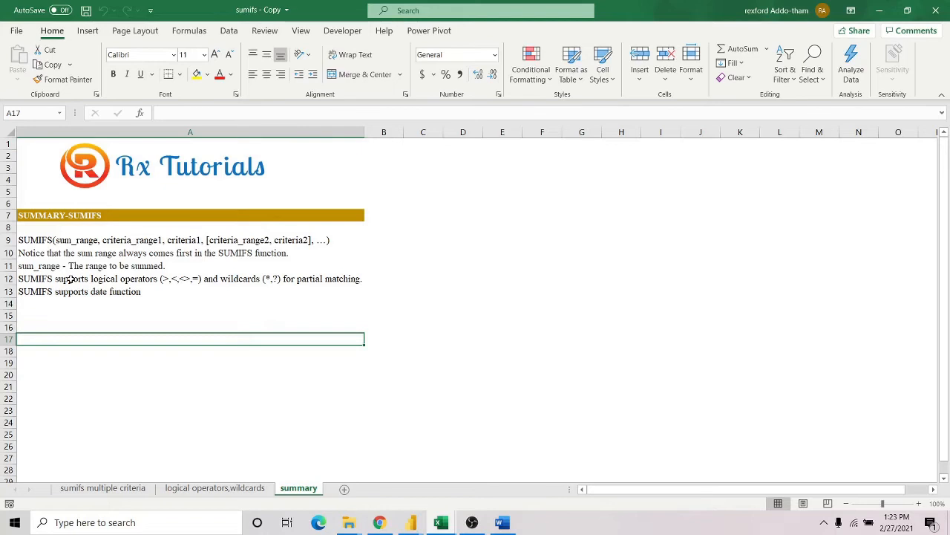
{"action": "left_click", "coordinate": [244, 277]}
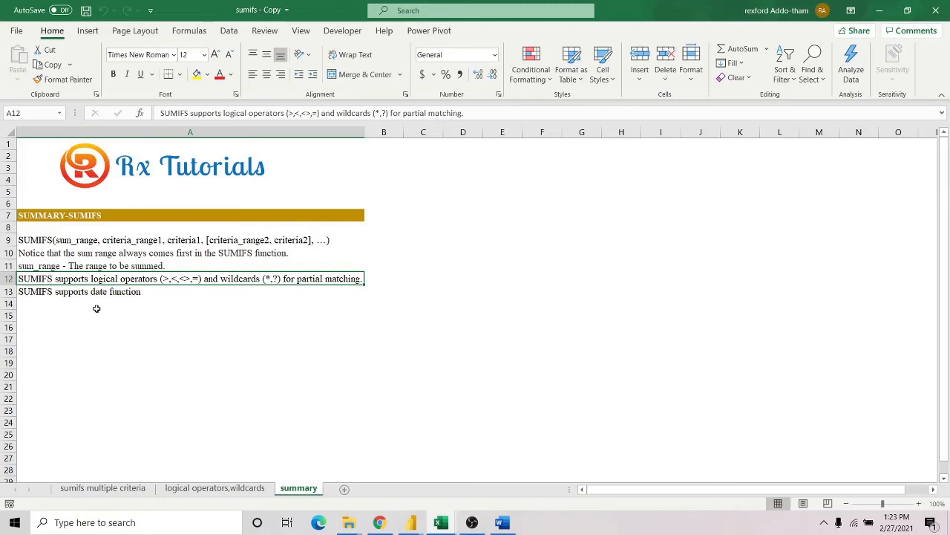
{"action": "left_click", "coordinate": [112, 488]}
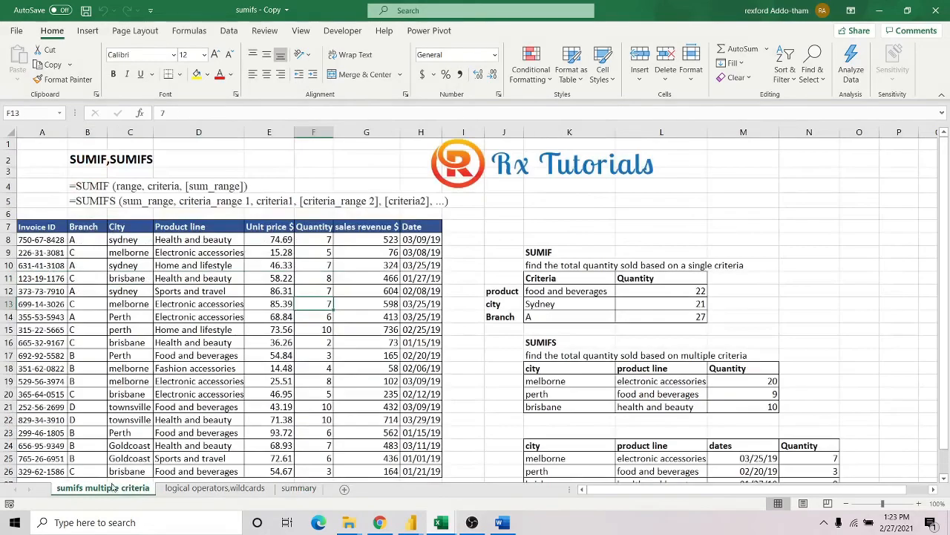